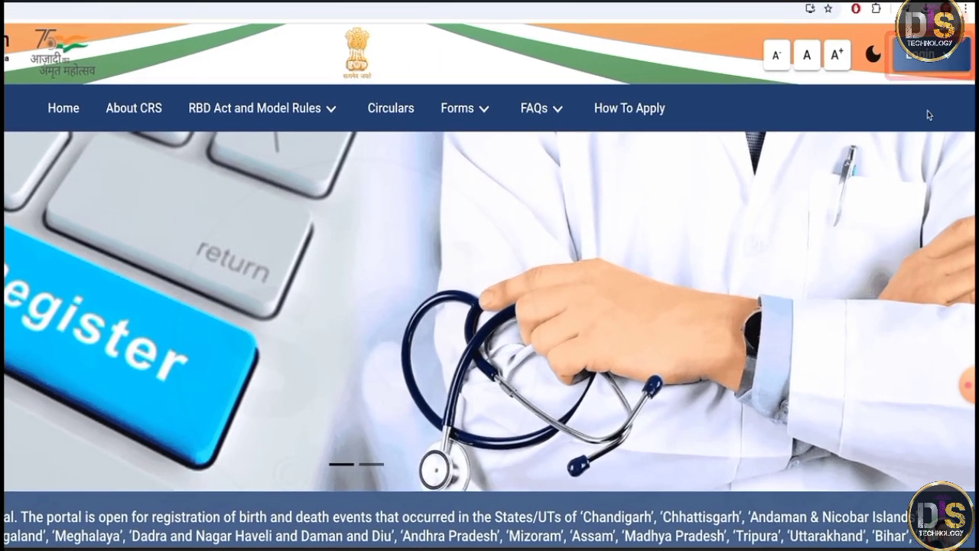
Step: Go to the General Public login page and open its new-user sign-up form
left_click(946, 64)
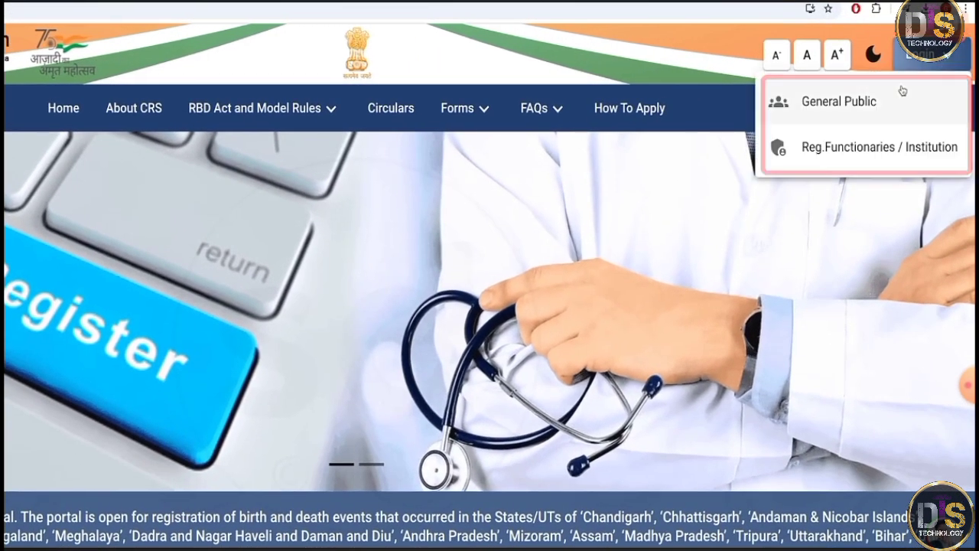
left_click(839, 103)
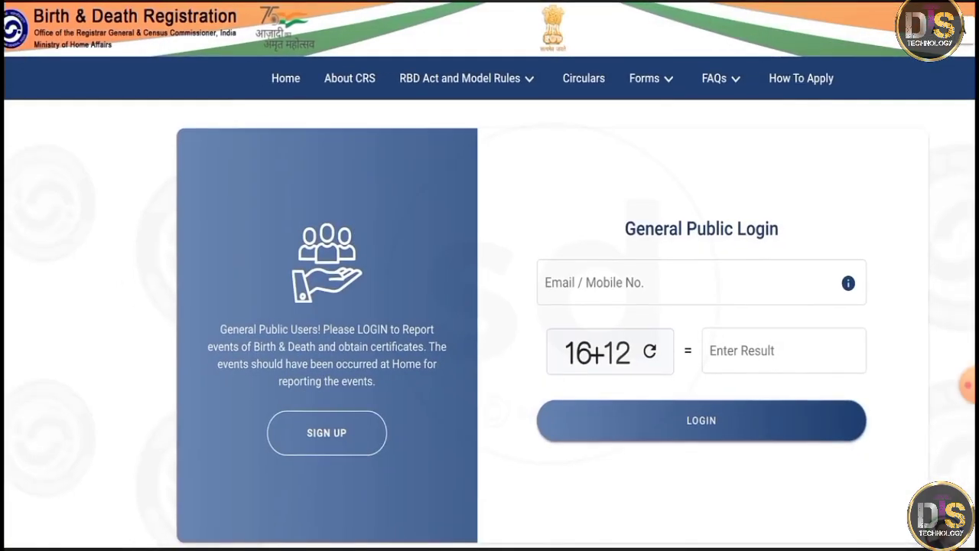
left_click(758, 286)
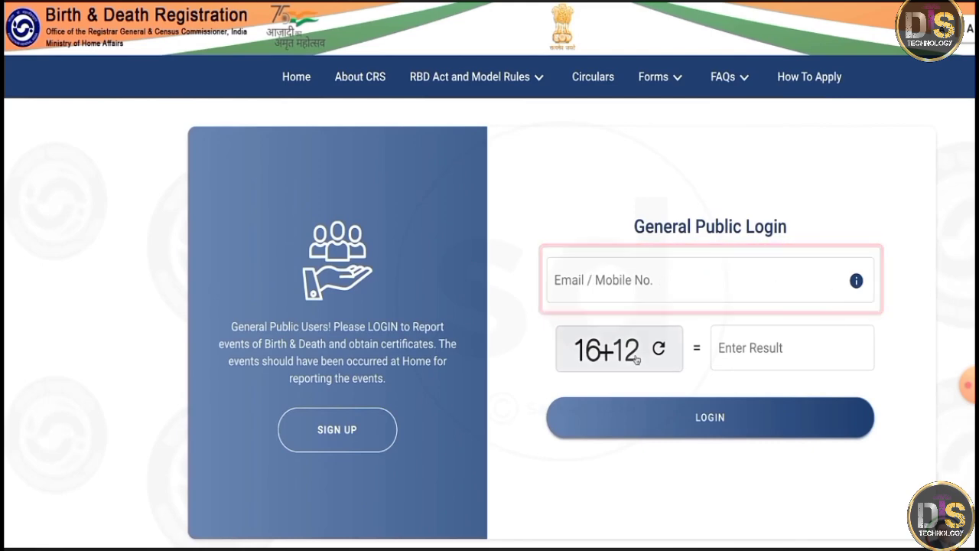
left_click(795, 350)
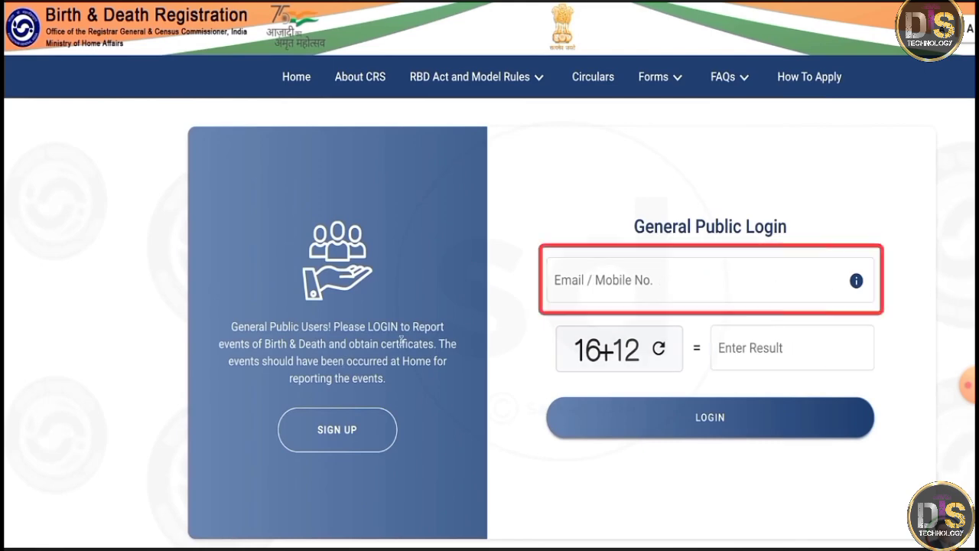
left_click(356, 440)
left_click(410, 280)
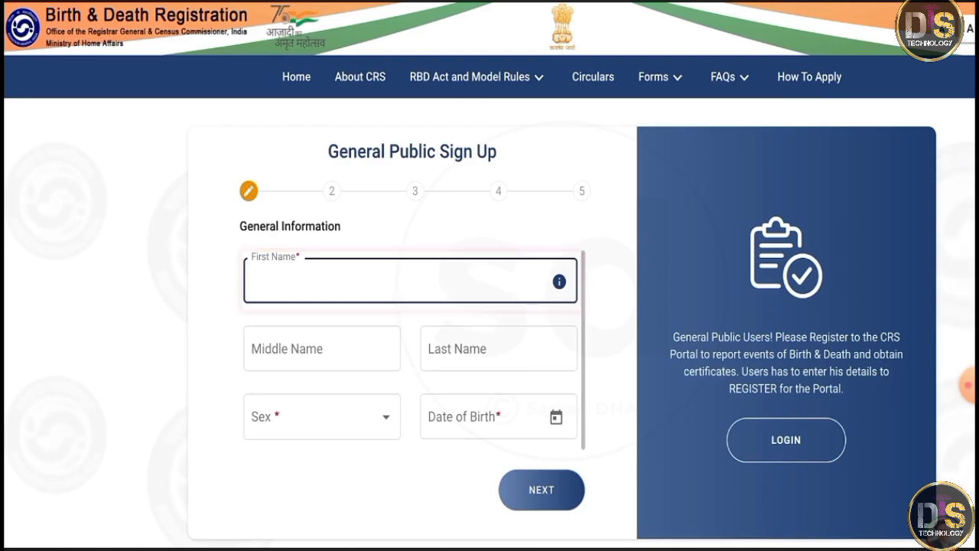
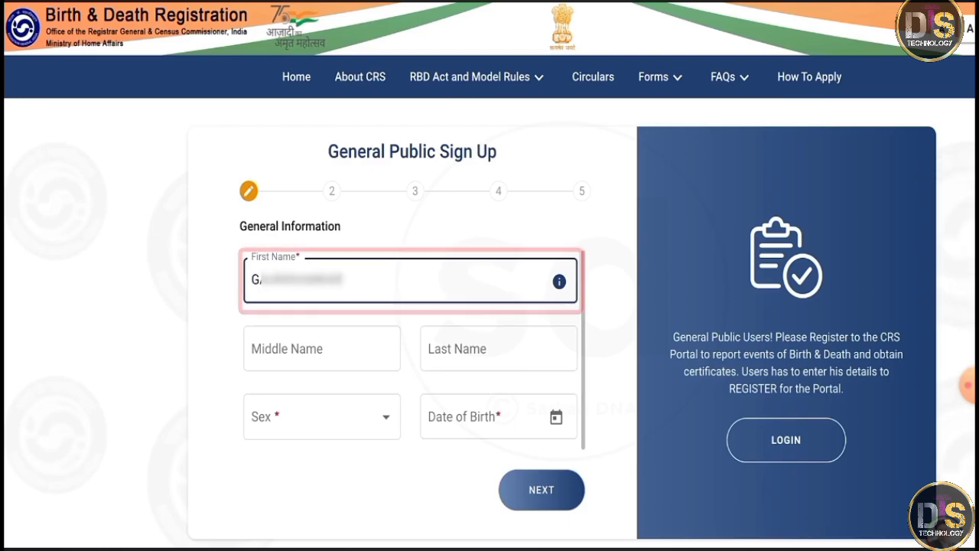
left_click(297, 354)
left_click(505, 352)
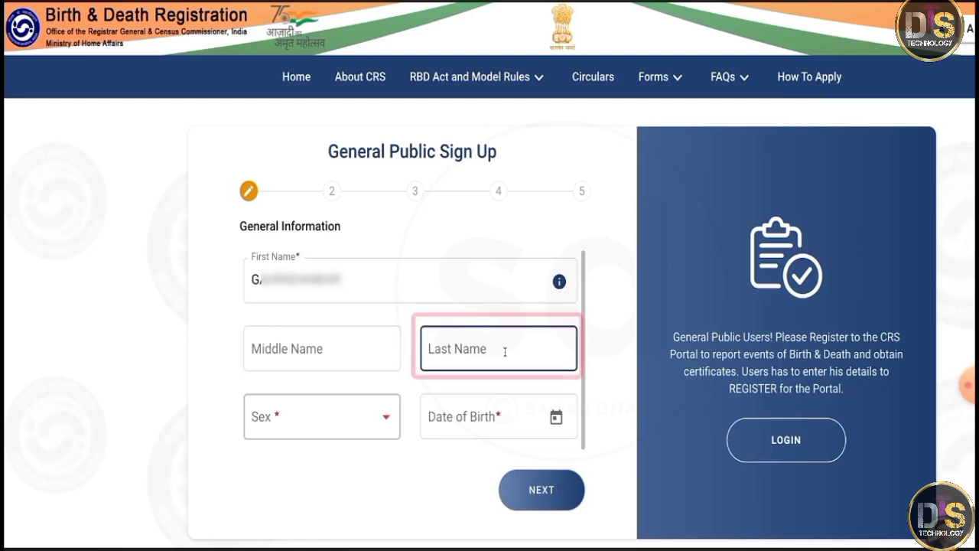
left_click(296, 355)
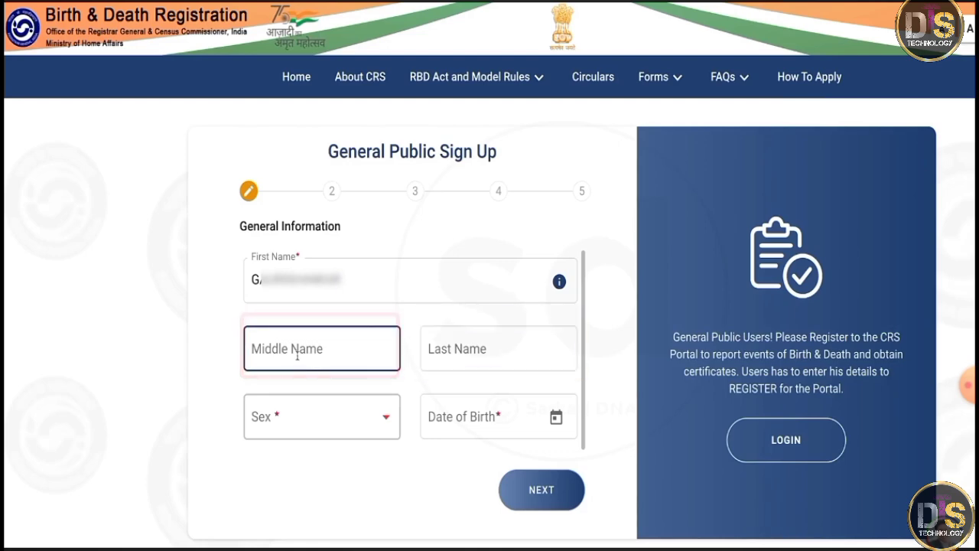
left_click(387, 417)
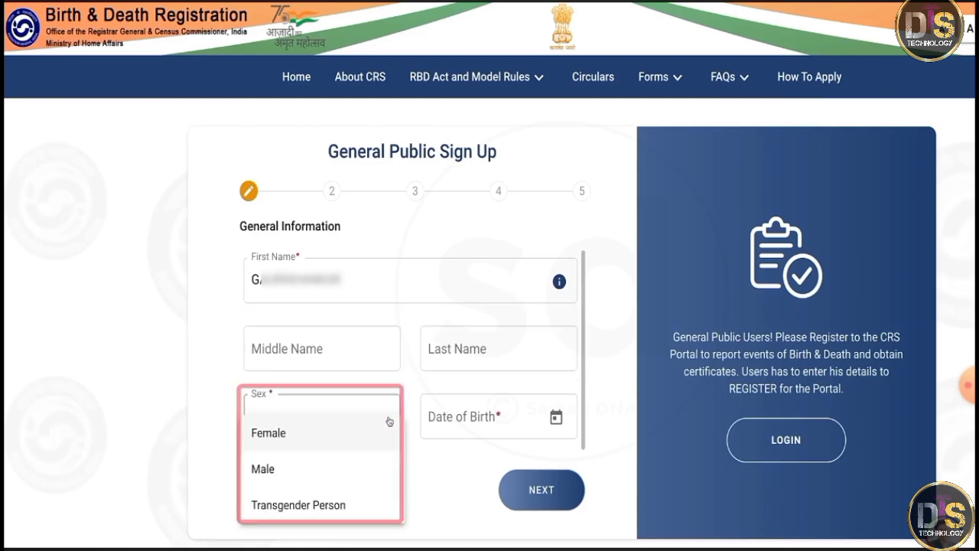
left_click(396, 459)
left_click(562, 422)
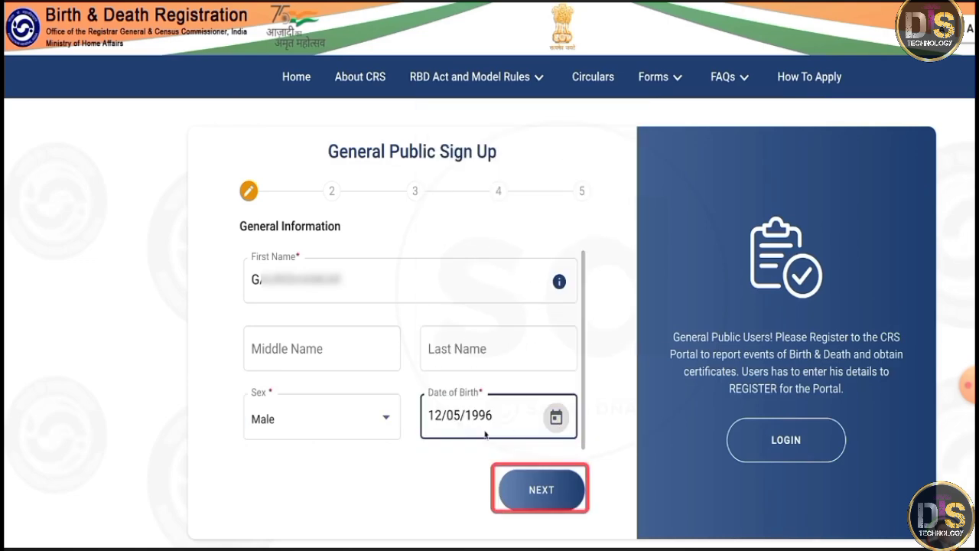
left_click(524, 482)
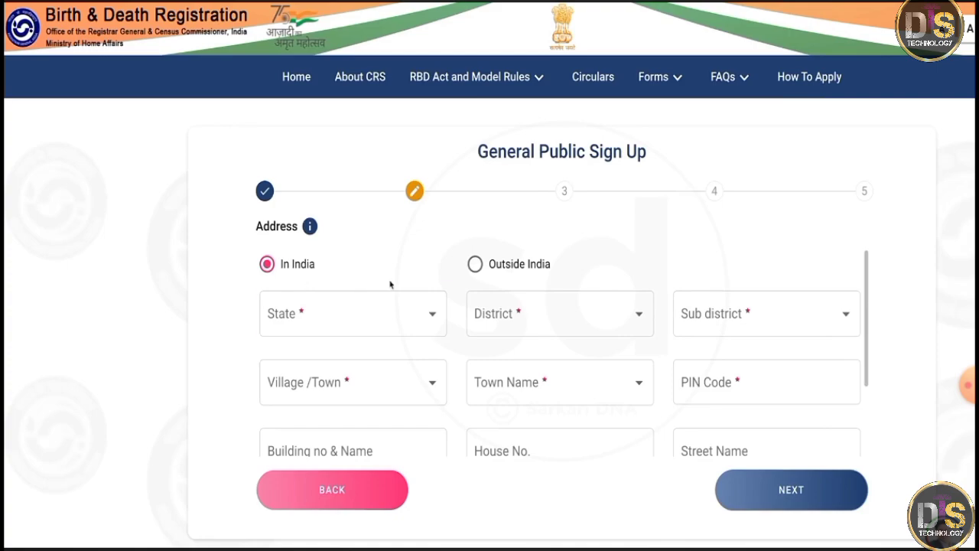
Step: Set the address to Uttar Pradesh, Sitapur, with the applicant's sub-district and village
left_click(431, 316)
left_click(385, 348)
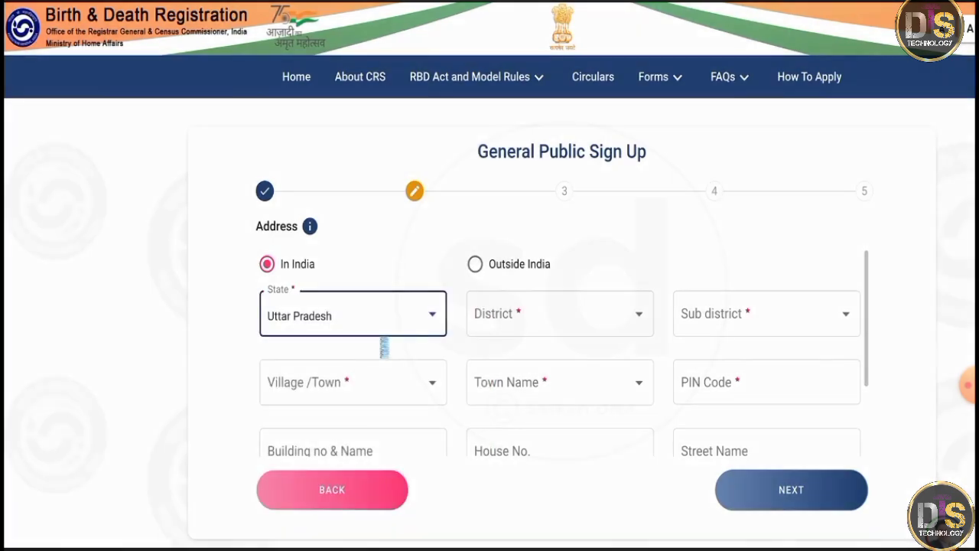
left_click(544, 321)
left_click(536, 429)
left_click(756, 321)
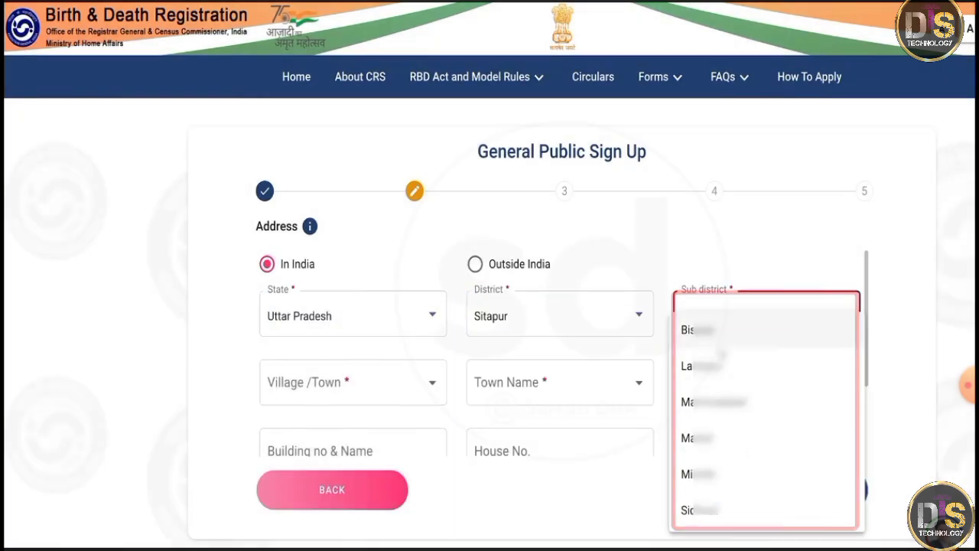
left_click(700, 509)
left_click(354, 383)
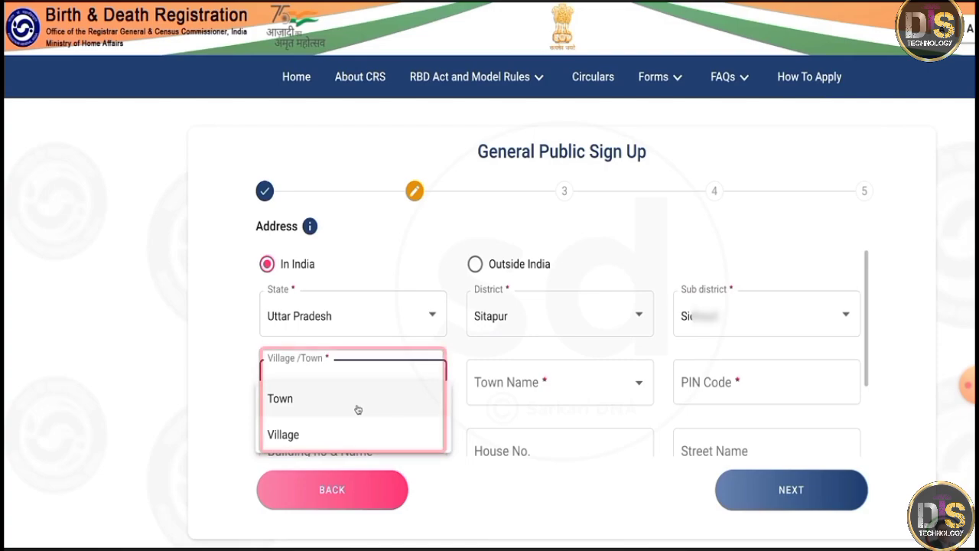
left_click(320, 441)
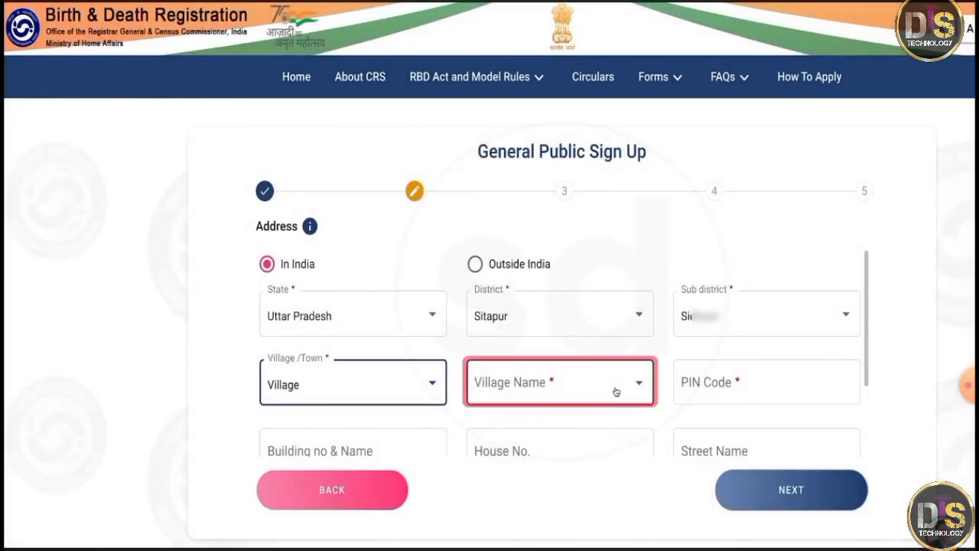
left_click(612, 391)
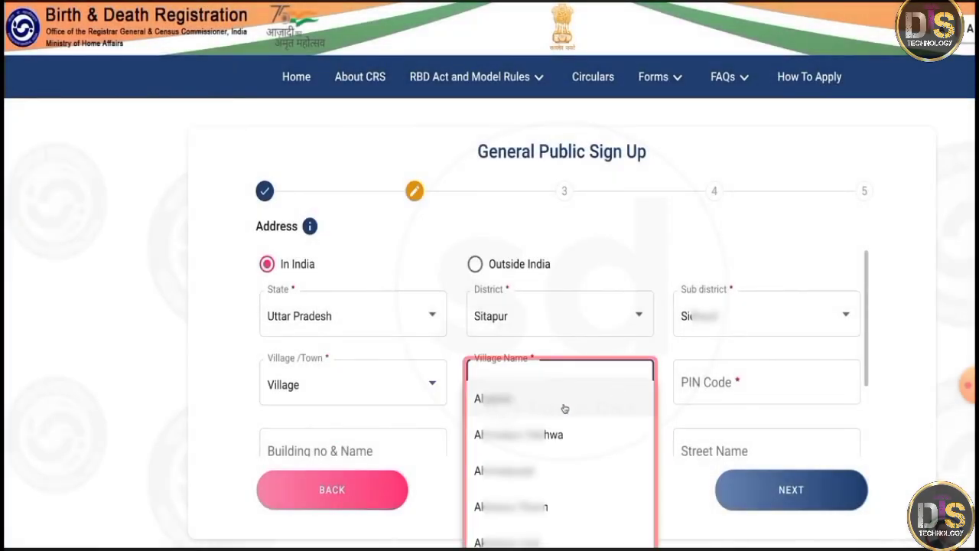
scroll(570, 474, "down", 2)
left_click(581, 451)
Step: Enter PIN code 261001 and the building details, then continue to Aadhaar and Nationality
left_click(709, 382)
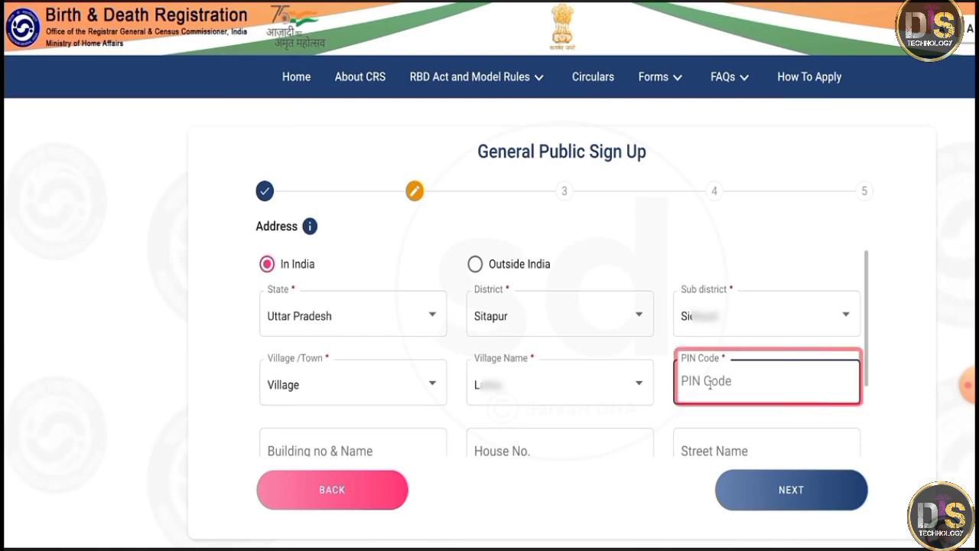
type("261001")
scroll(368, 451, "down", 2)
left_click(400, 352)
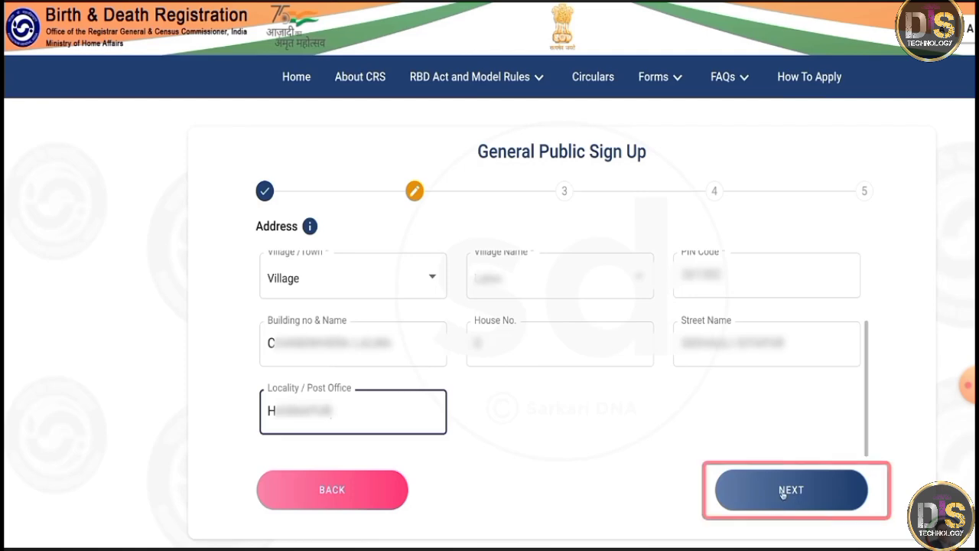
left_click(784, 494)
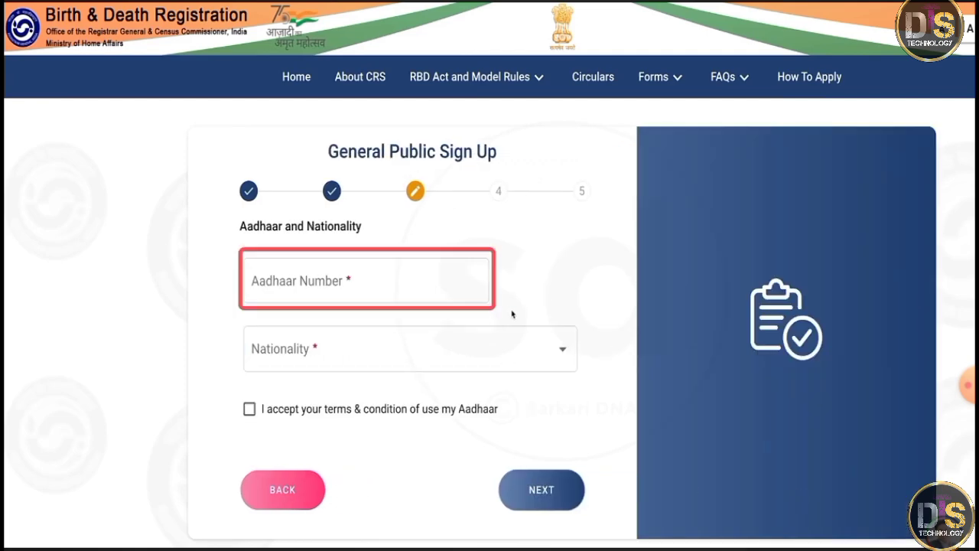
Step: Enter the applicant's Aadhaar number, set nationality to Indian and accept the Aadhaar terms
left_click(280, 285)
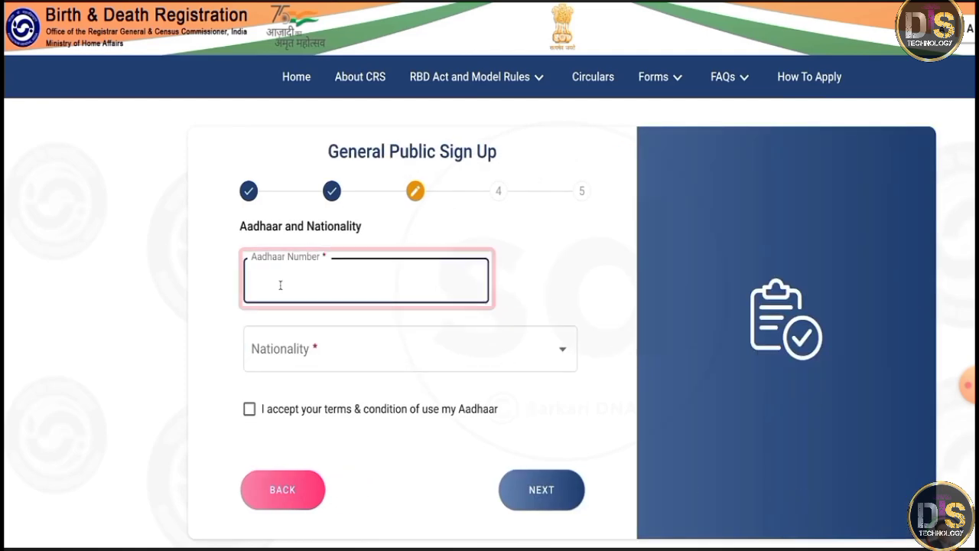
type("XXXXXXXXXXXX")
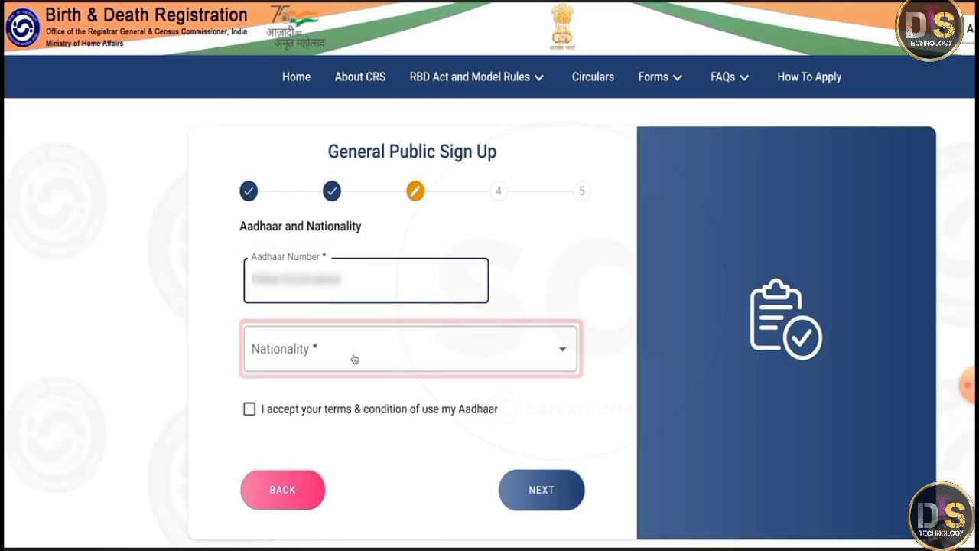
left_click(354, 358)
left_click(289, 367)
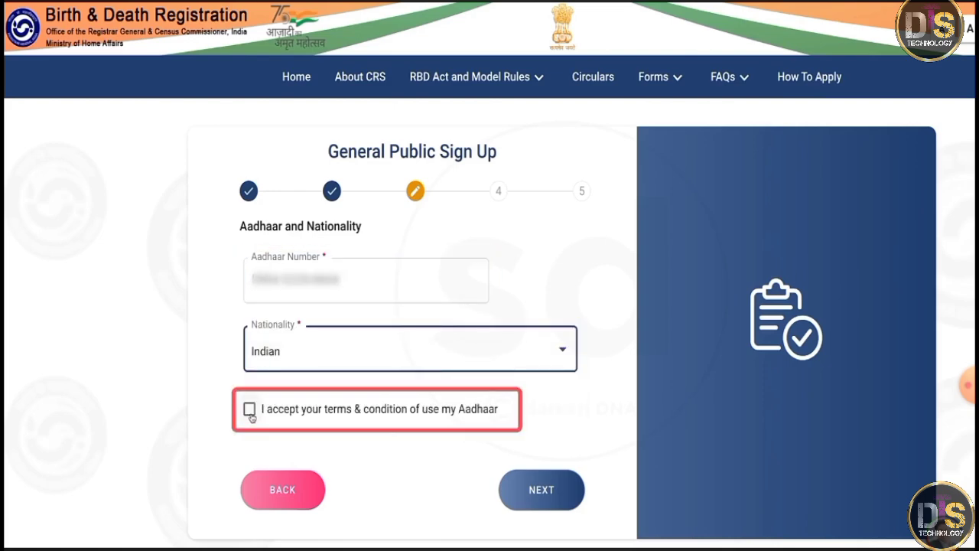
left_click(251, 415)
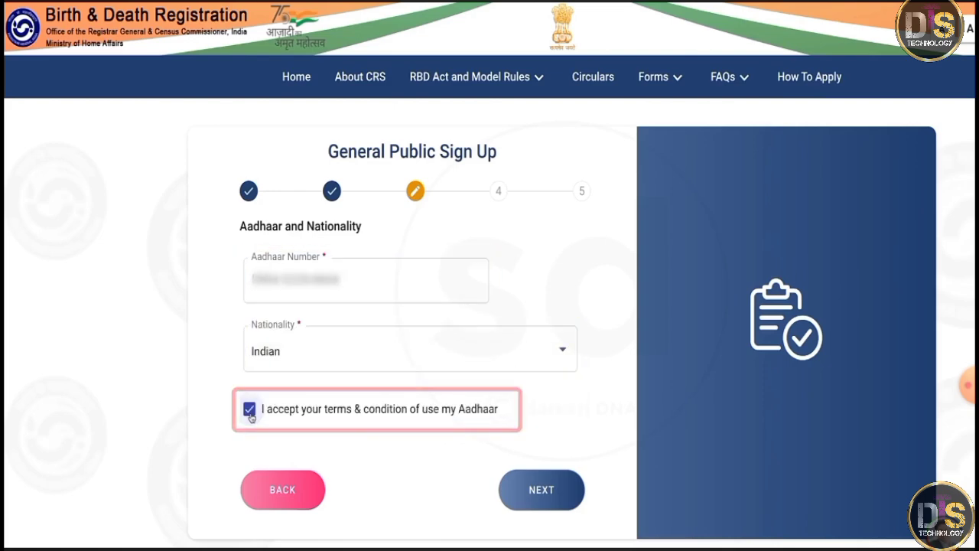
left_click(554, 499)
Step: Verify the mobile number with a one-time password, then register without email verification
left_click(305, 325)
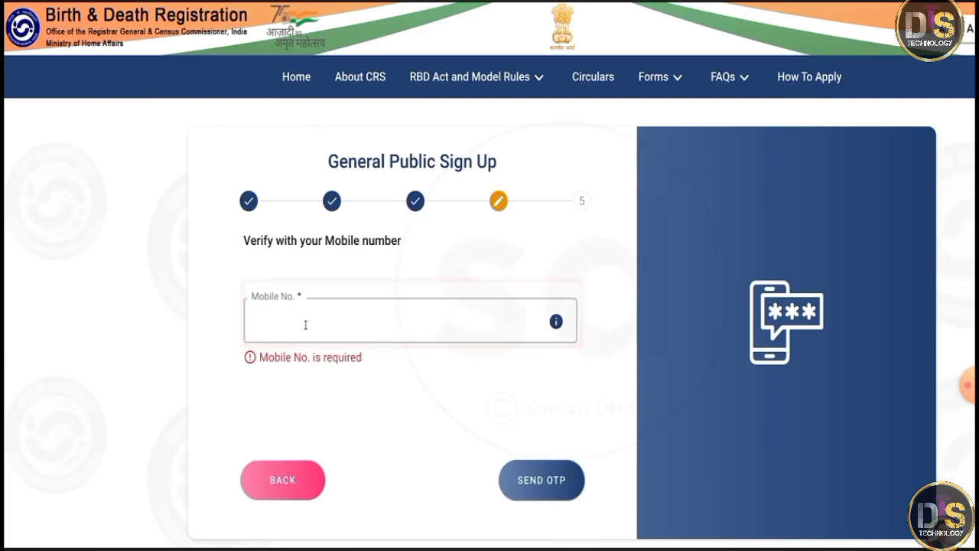
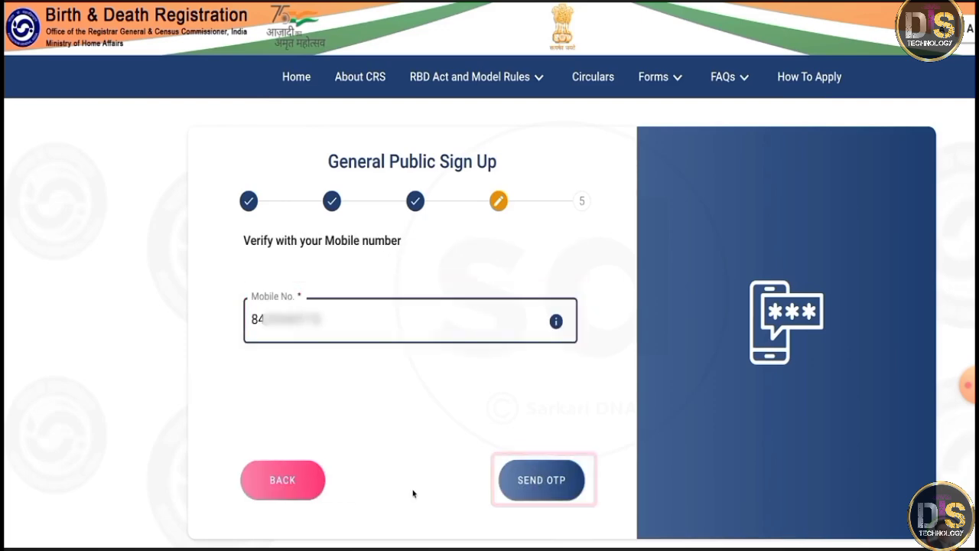
left_click(540, 480)
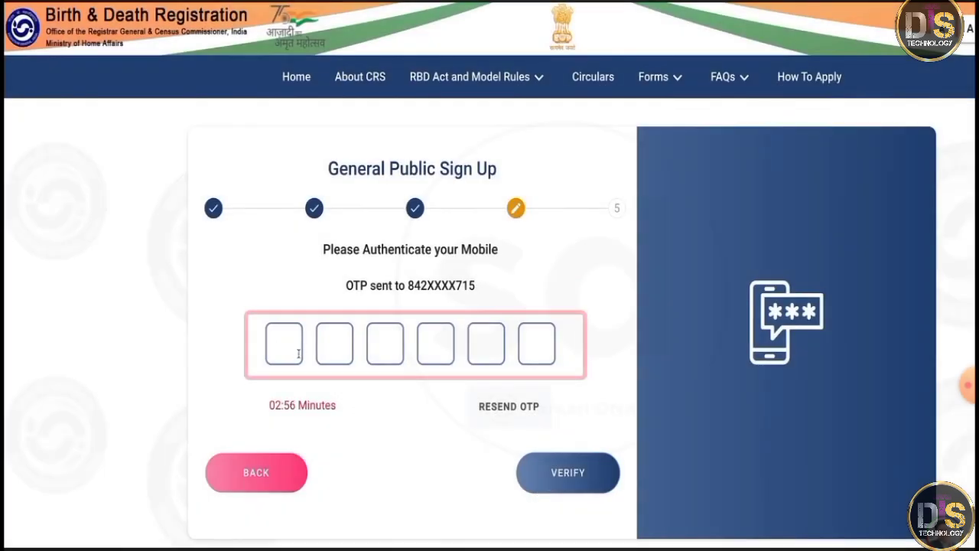
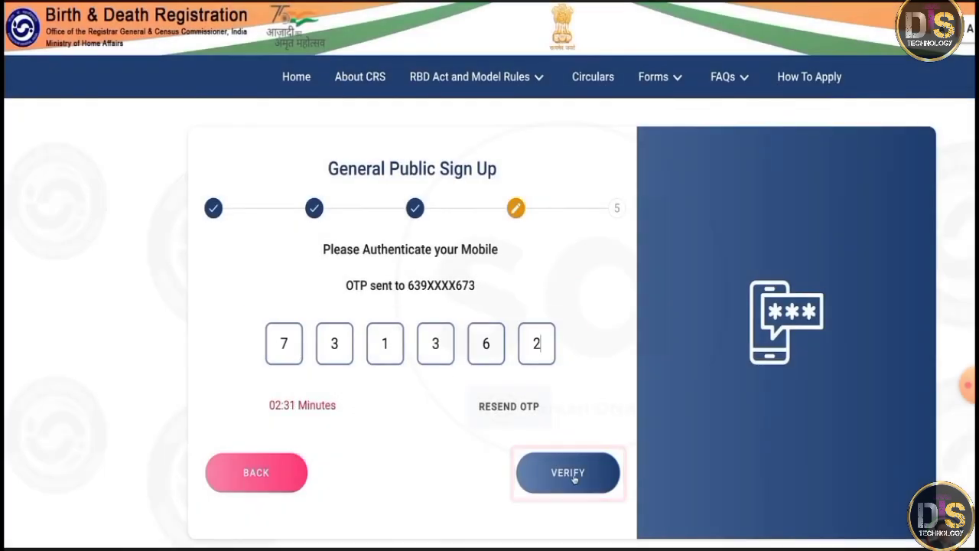
left_click(570, 474)
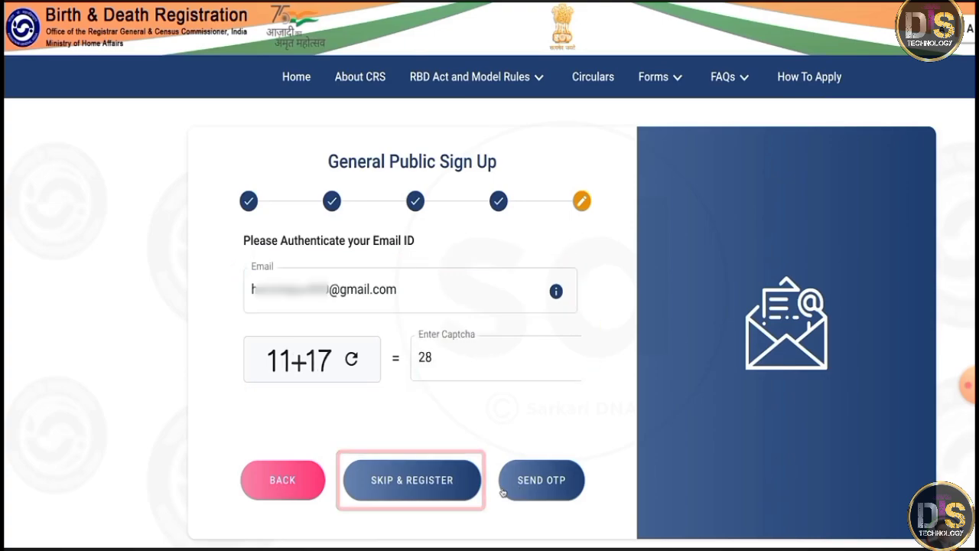
left_click(443, 493)
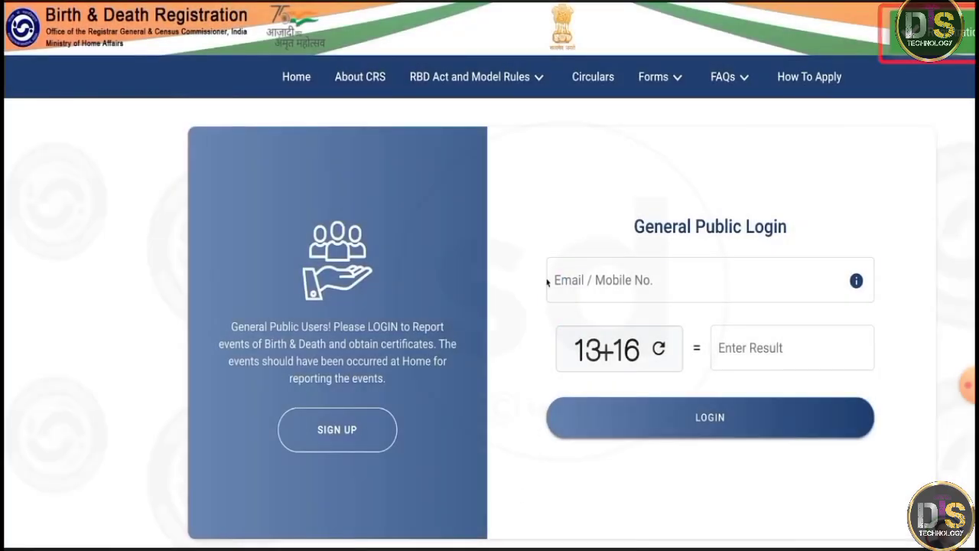
Step: Log in with the registered mobile number, answer the arithmetic captcha, and confirm with the OTP
left_click(639, 290)
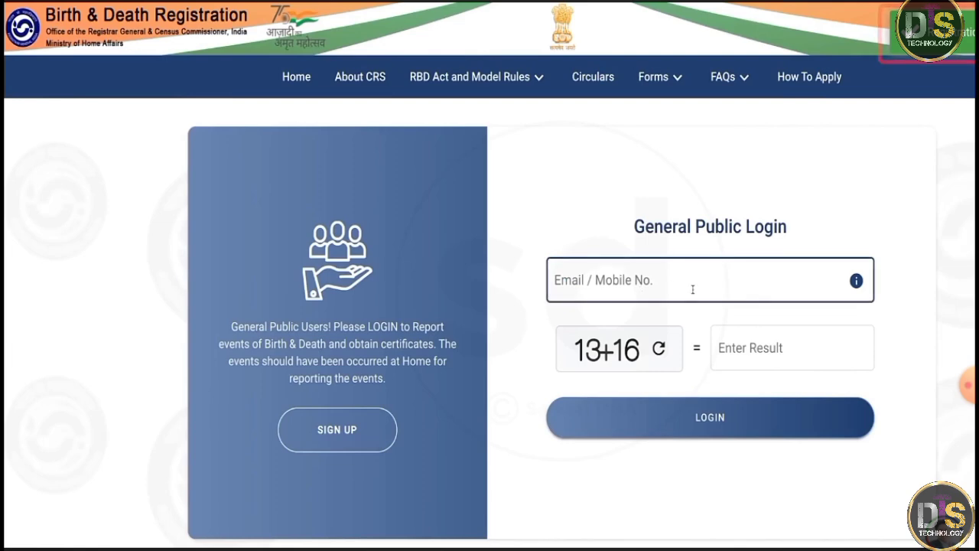
left_click(646, 279)
key("ctrl+v")
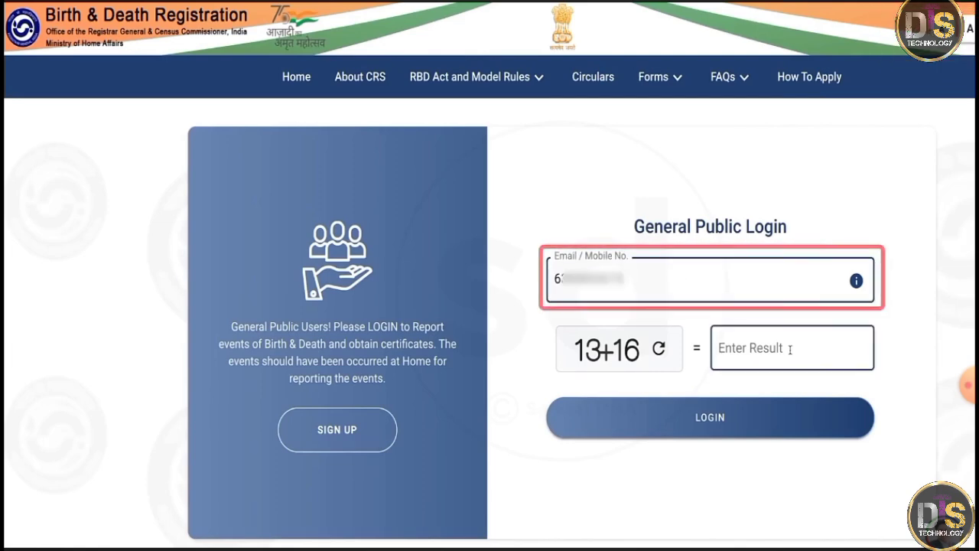
left_click(799, 348)
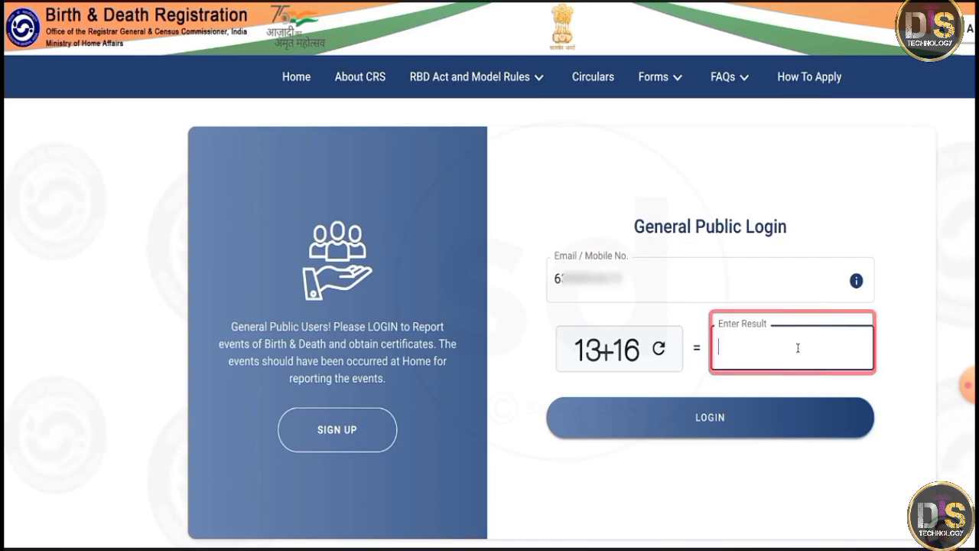
type("29")
left_click(725, 428)
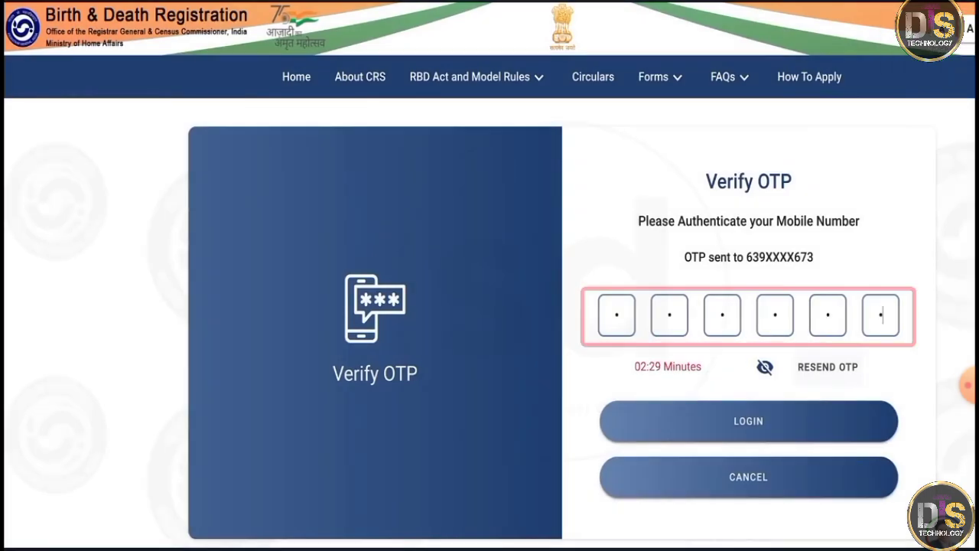
left_click(675, 428)
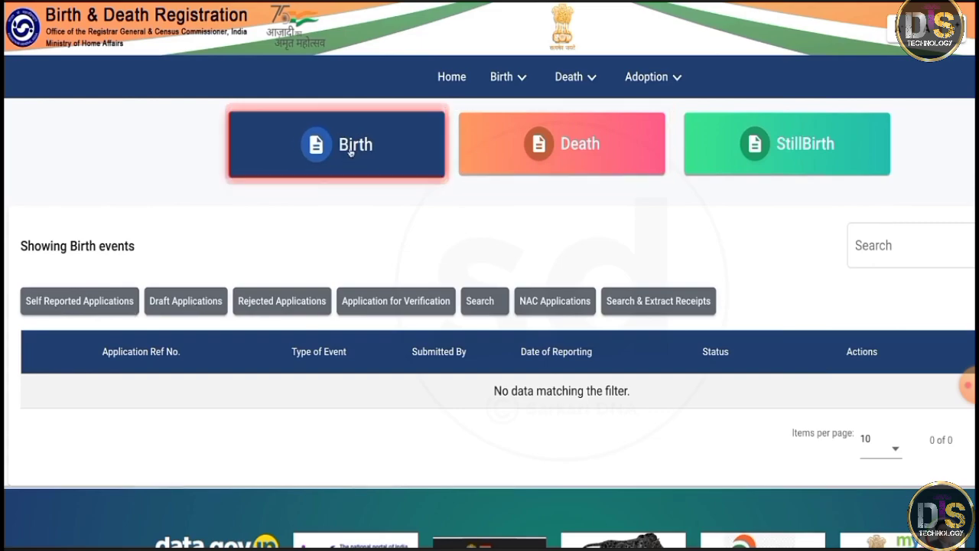
Step: Choose Report Birth from the Birth menu
left_click(522, 79)
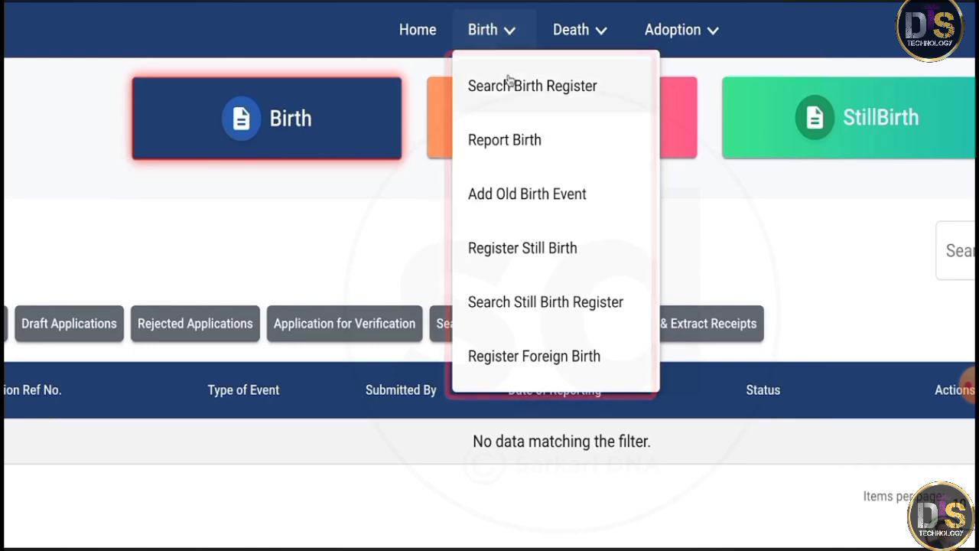
left_click(511, 150)
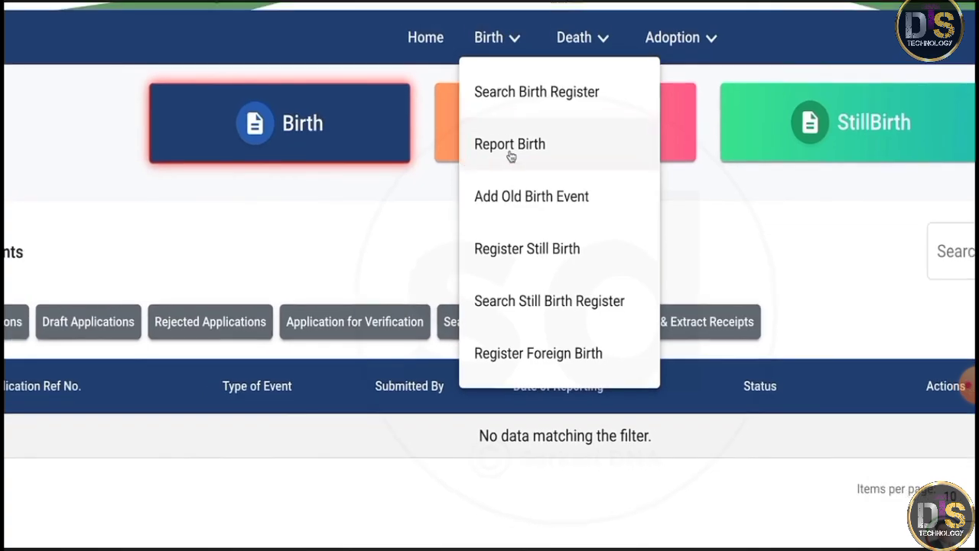
Step: Set the birth state to Uttar Pradesh and the birth date to 01/09/2024
left_click(247, 306)
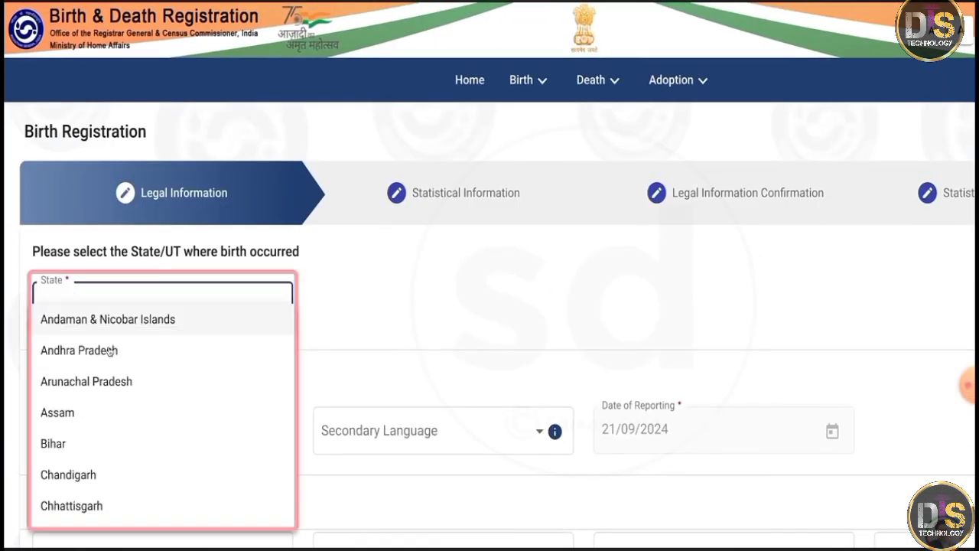
left_click(198, 498)
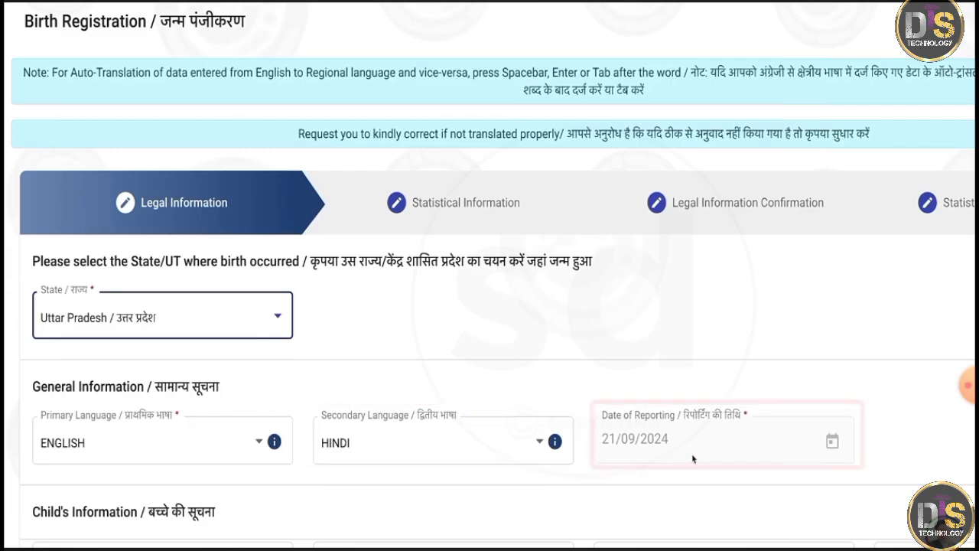
scroll(496, 488, "down", 1)
scroll(496, 488, "down", 2)
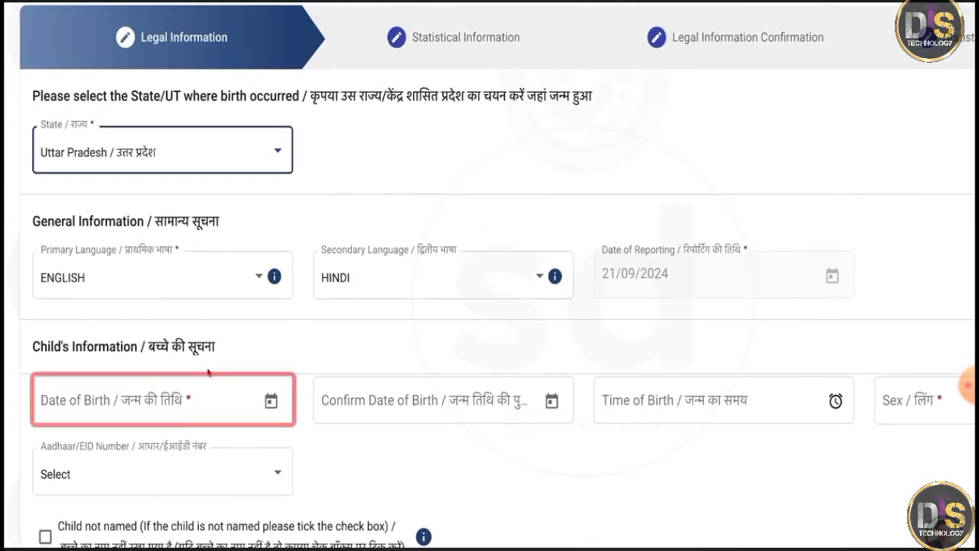
left_click(101, 407)
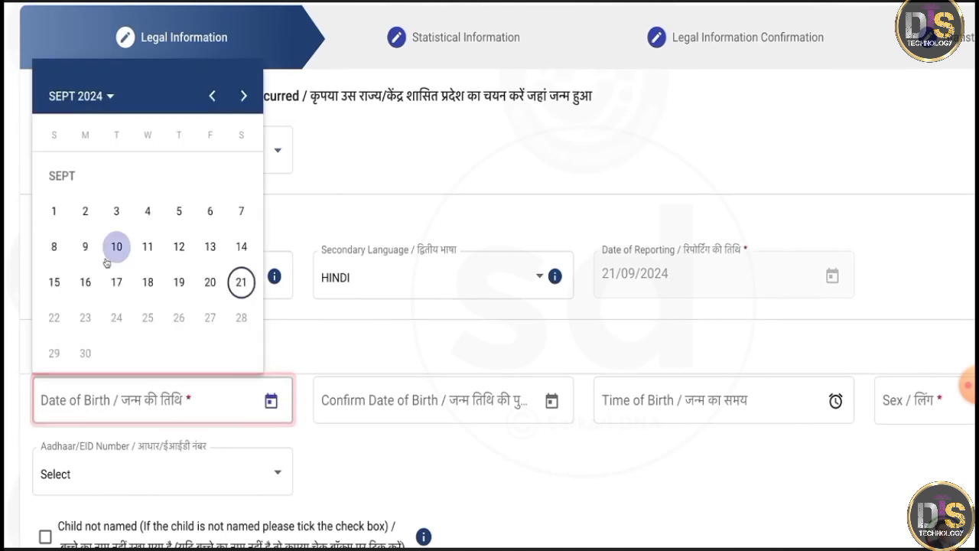
left_click(114, 101)
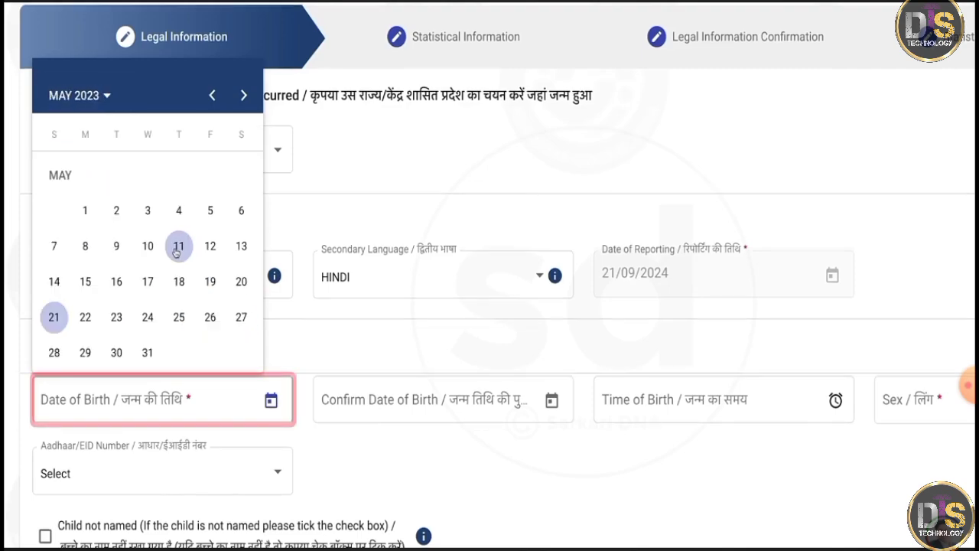
left_click(177, 247)
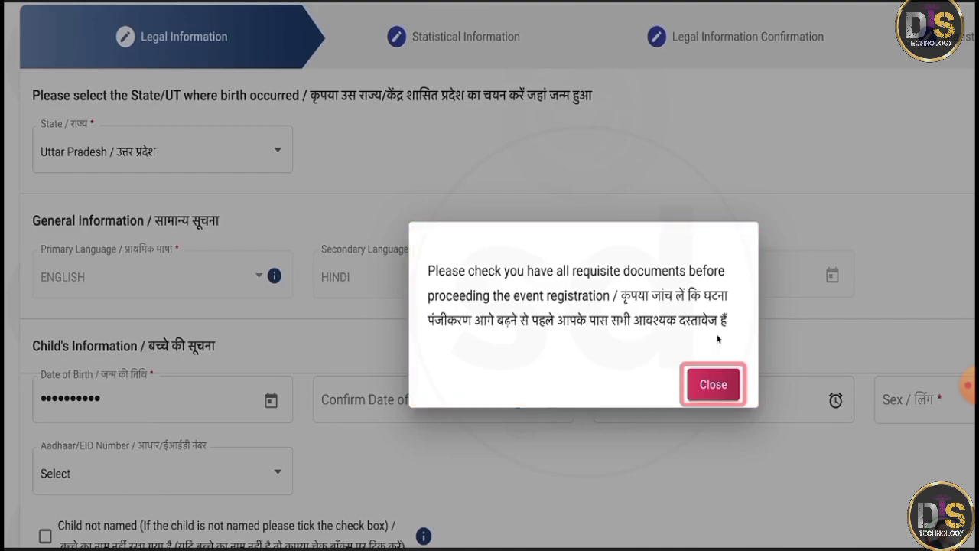
left_click(716, 372)
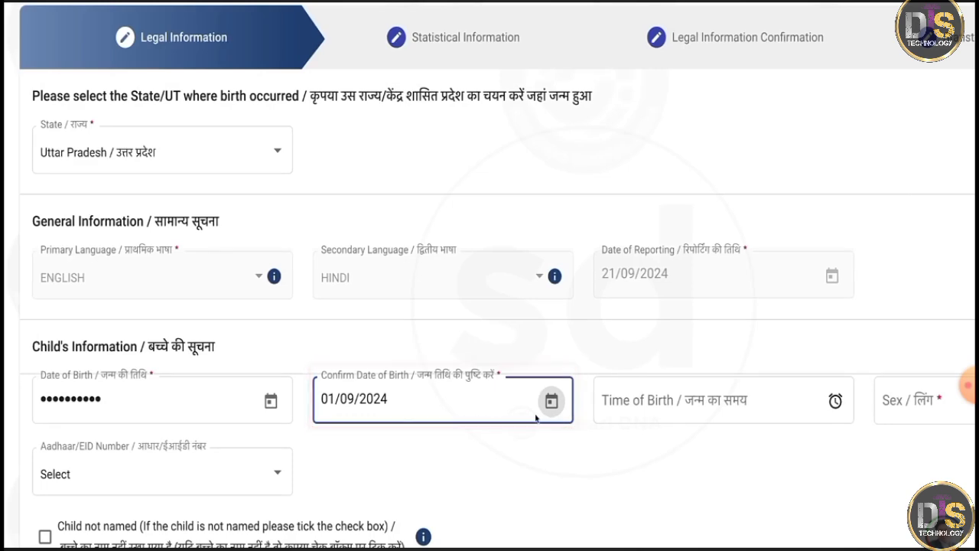
Step: Set the time of birth to 10:00 AM and the child's sex to Male
left_click(716, 409)
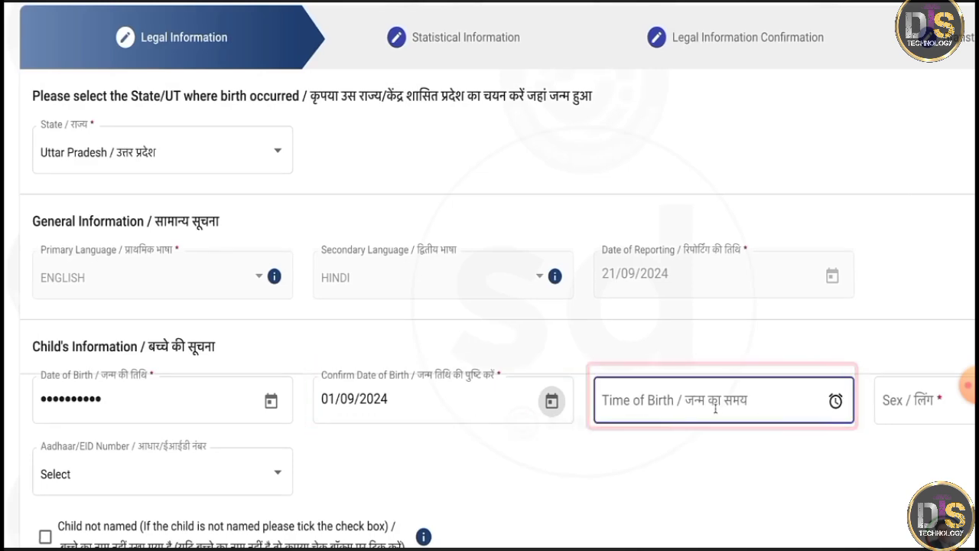
left_click(716, 408)
left_click(510, 275)
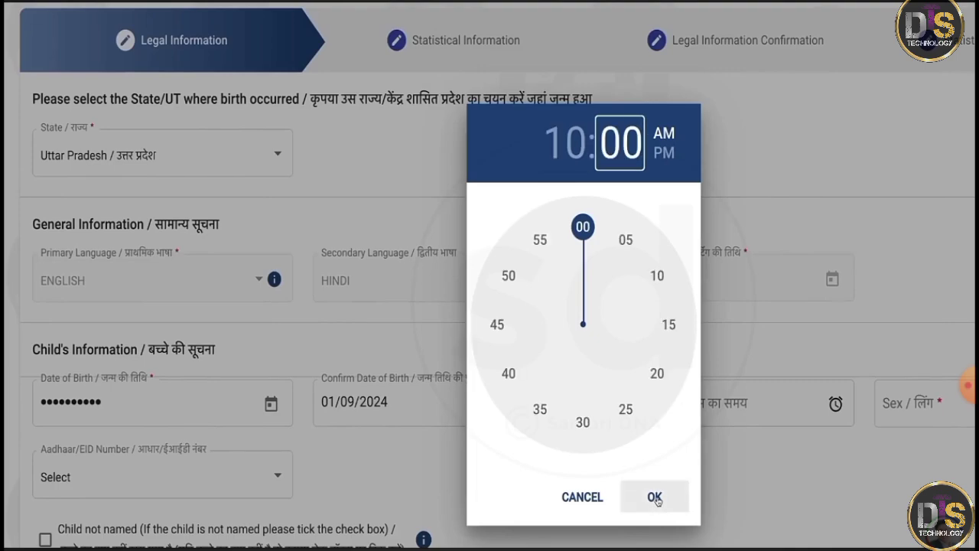
left_click(654, 496)
left_click(926, 404)
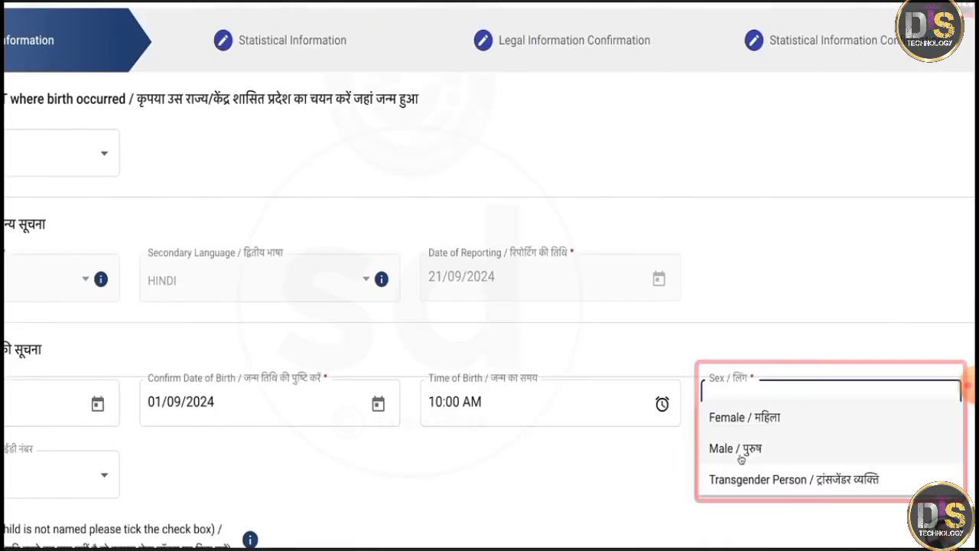
left_click(929, 450)
scroll(683, 470, "down", 3)
scroll(644, 435, "down", 1)
Step: Choose Aadhaar as the child's ID type, enter the child's Aadhaar number, and fill the first name
left_click(40, 261)
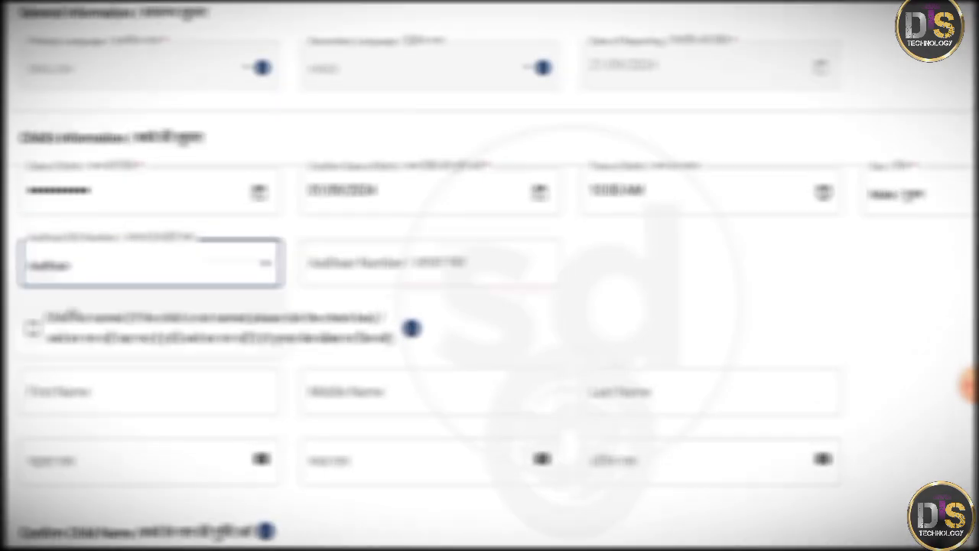
type("59*********4")
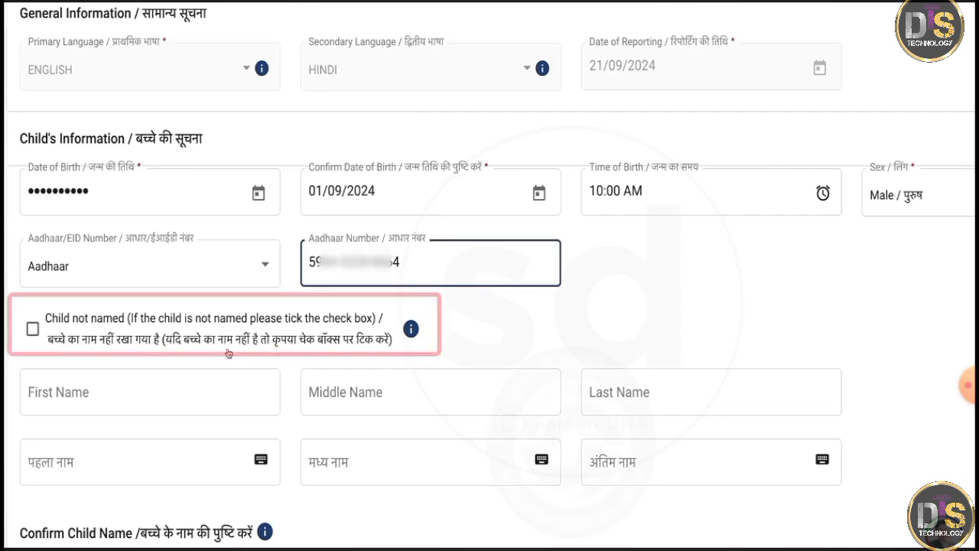
scroll(299, 396, "down", 3)
left_click(133, 166)
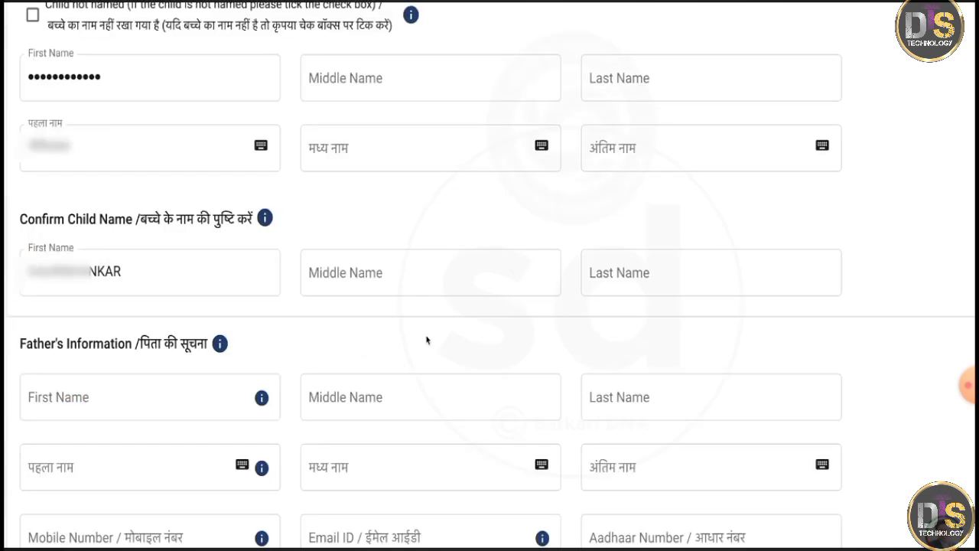
scroll(426, 339, "down", 2)
Step: Enter the father's first name in English and Hindi, his mobile and Aadhaar numbers
left_click(107, 306)
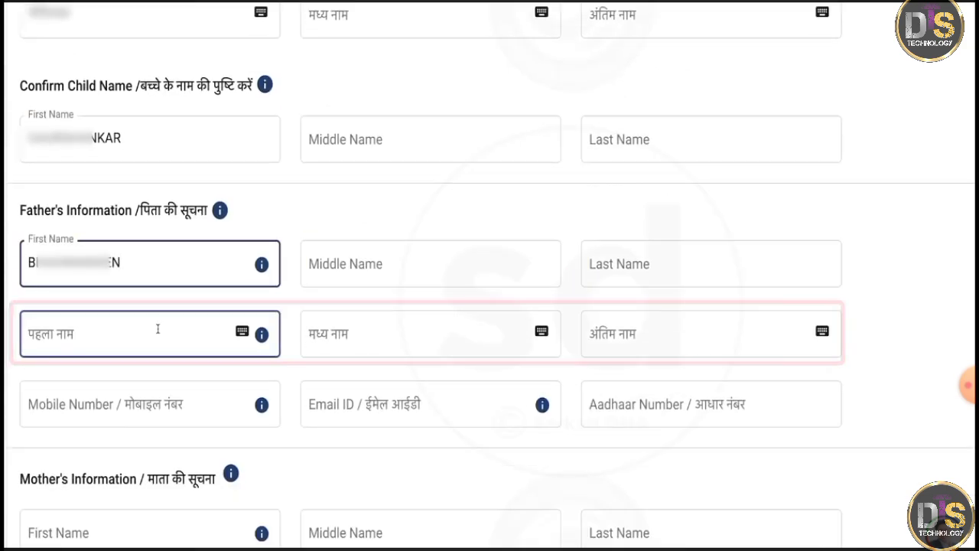
left_click(157, 328)
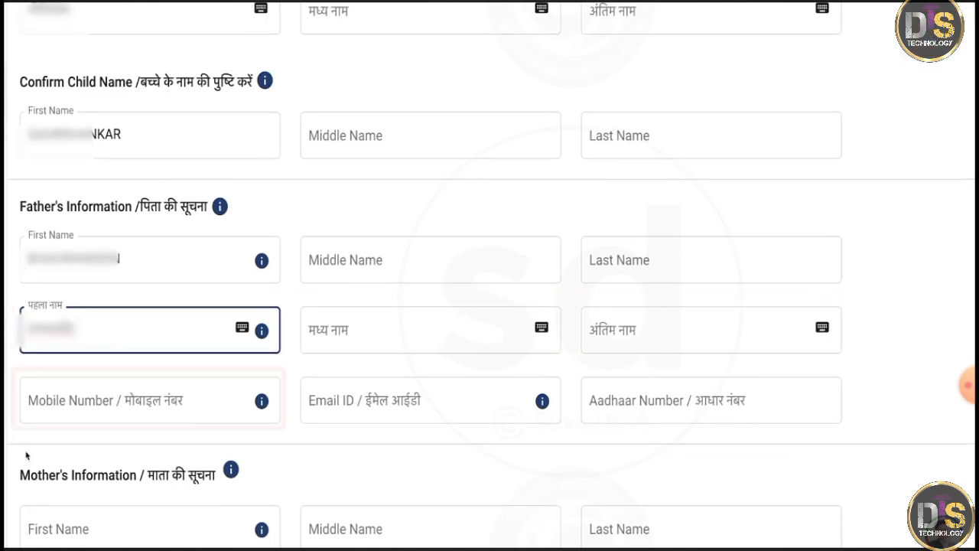
left_click(117, 407)
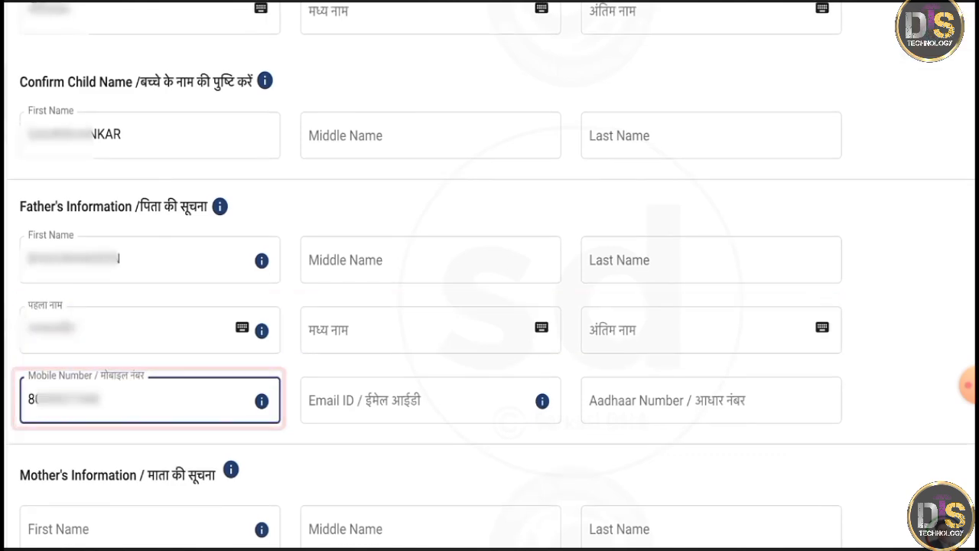
left_click(530, 412)
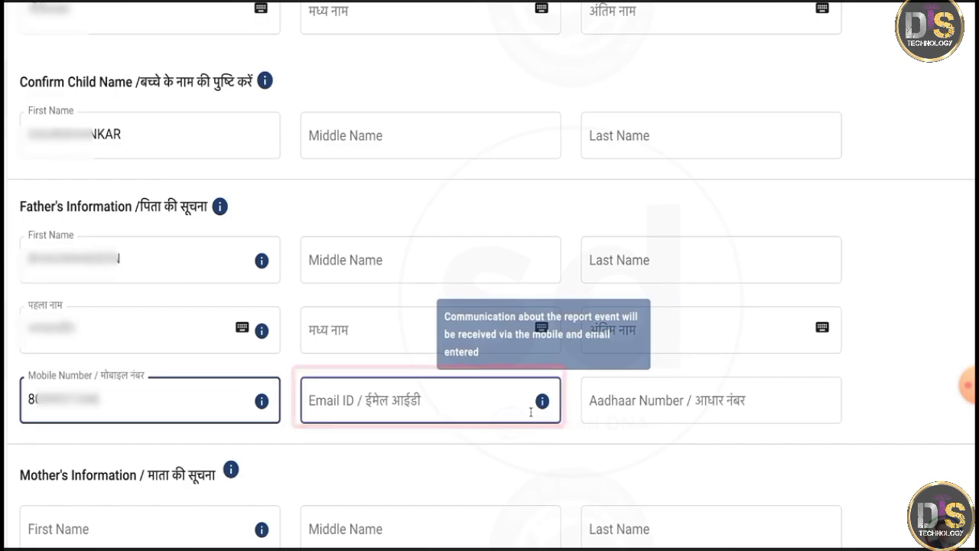
left_click(669, 402)
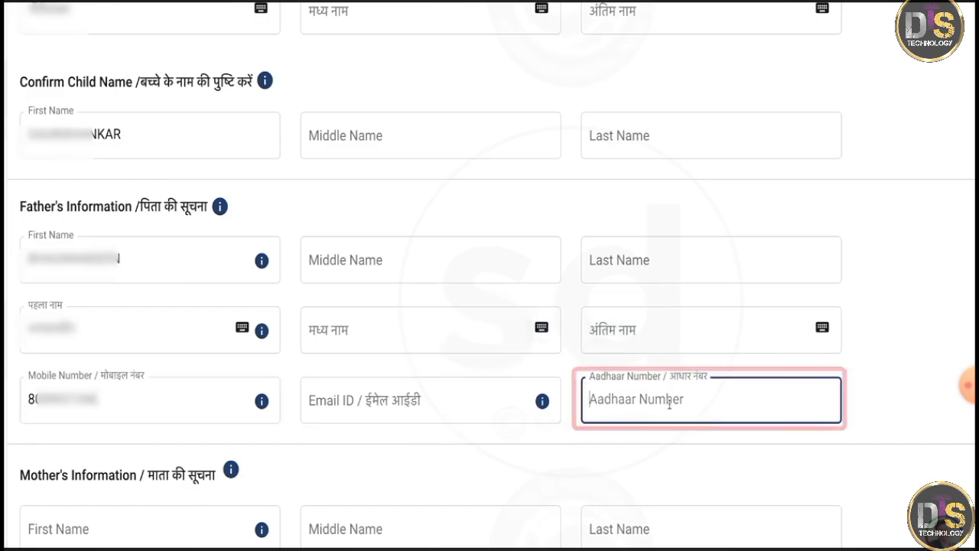
Step: Enter the mother's first name and her Aadhaar number
left_click(176, 313)
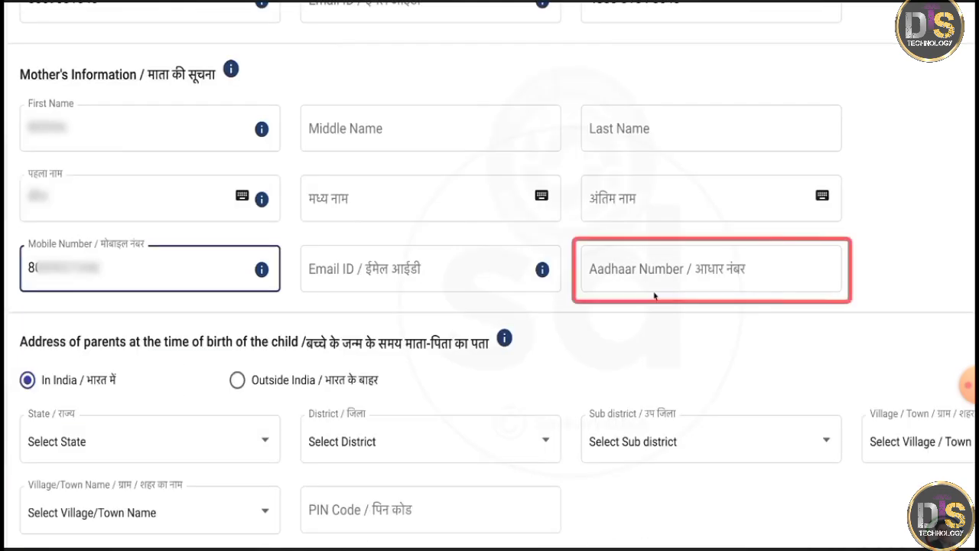
left_click(674, 275)
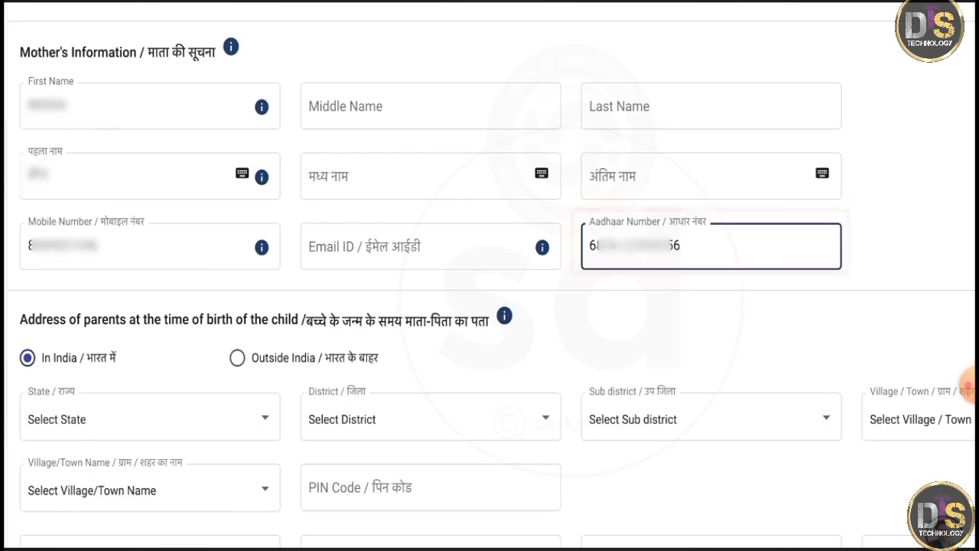
left_click(635, 297)
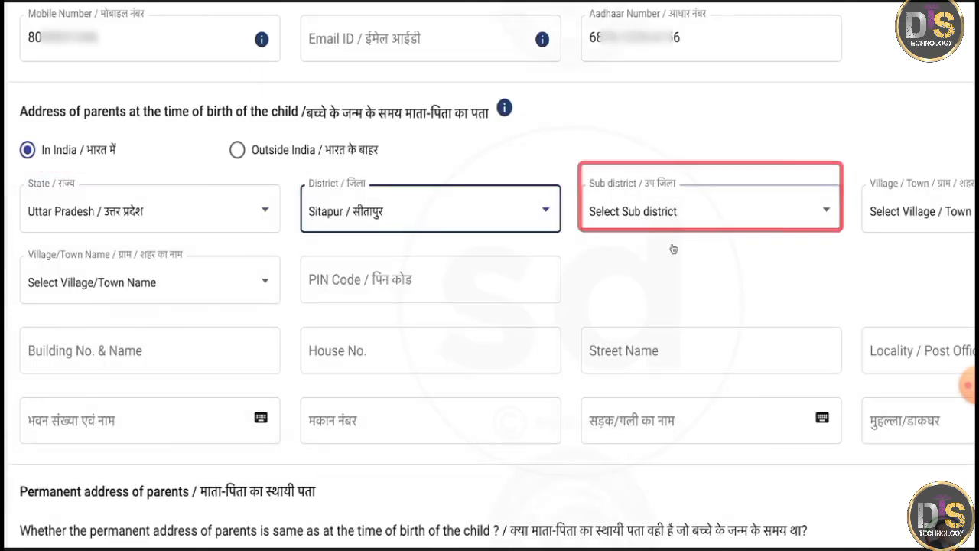
Step: Choose the address sub-district and village, enter PIN code 261303, and start the building details
left_click(673, 214)
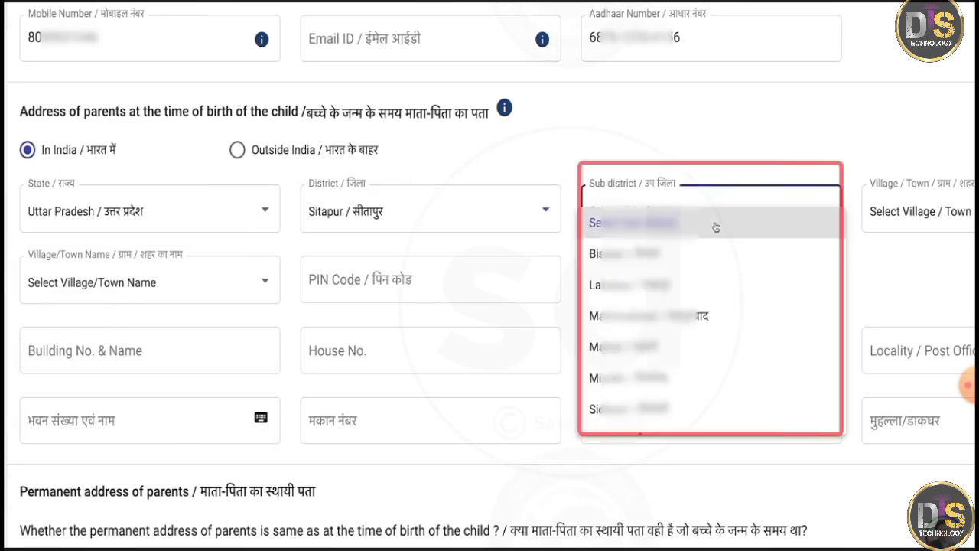
left_click(654, 413)
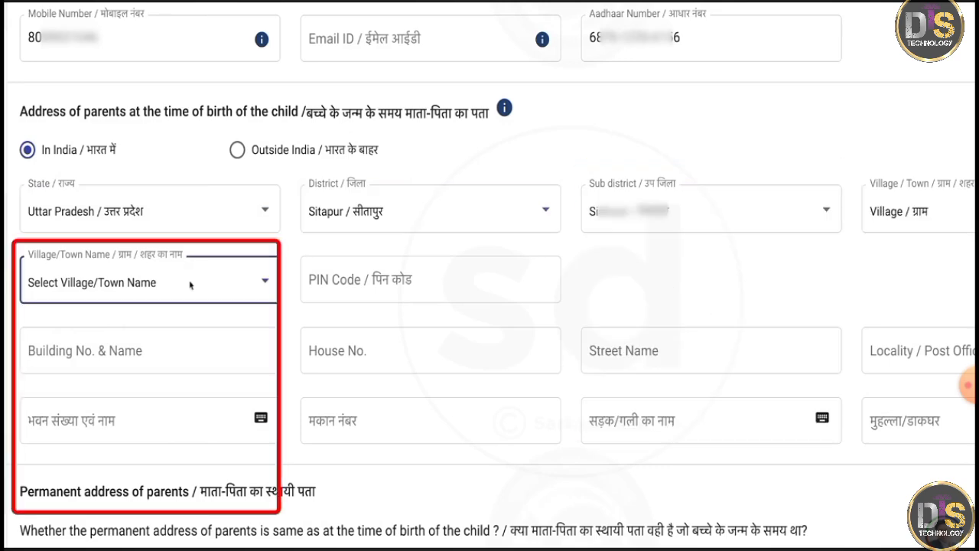
left_click(146, 281)
scroll(147, 422, "down", 1)
left_click(136, 459)
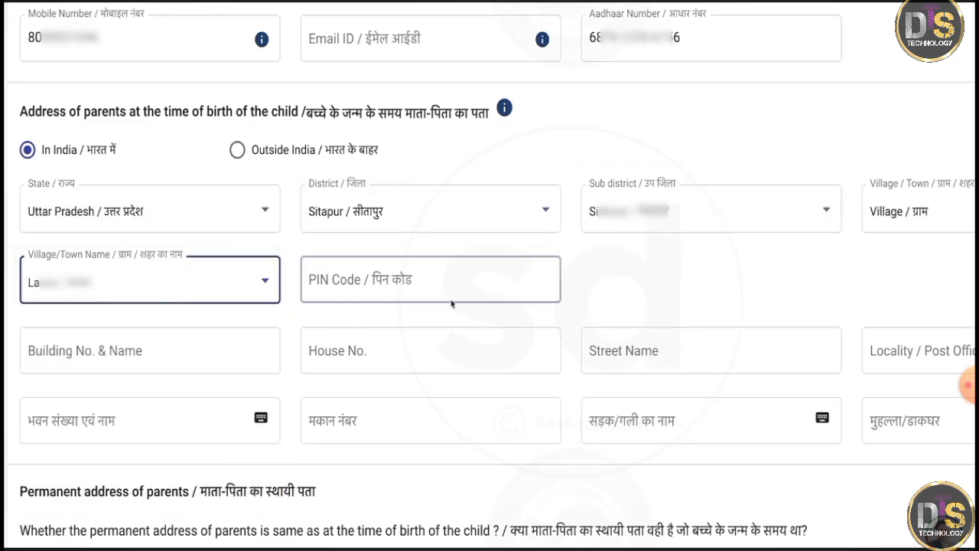
left_click(414, 277)
type("2613")
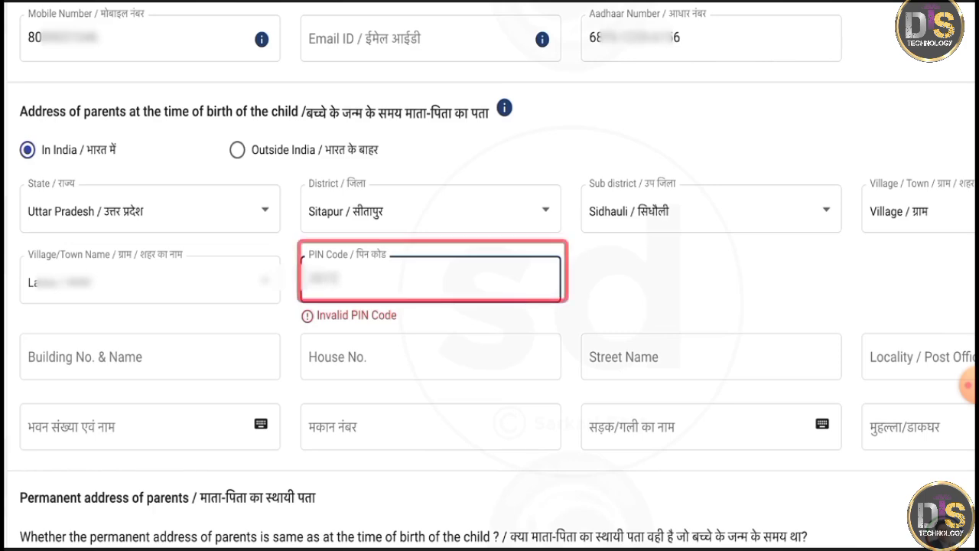
type("03")
left_click(183, 346)
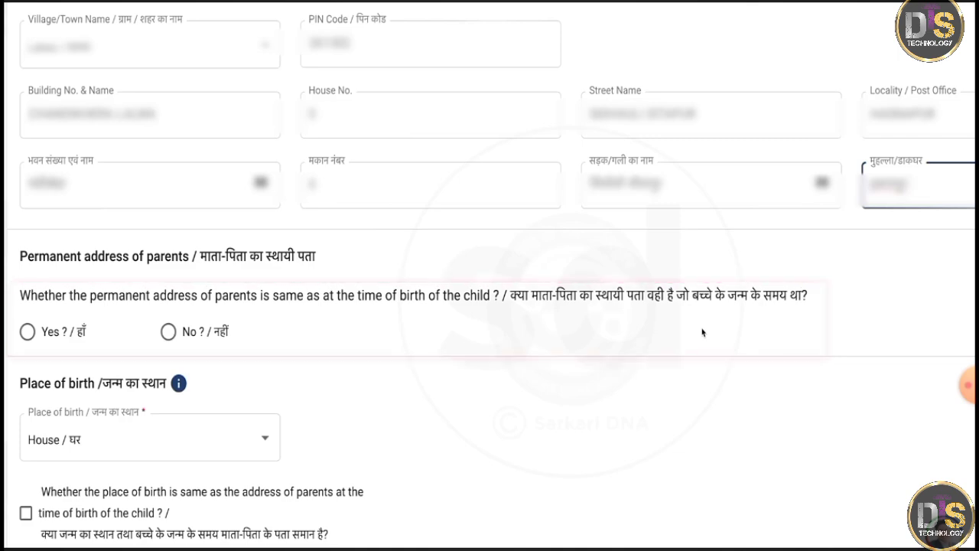
Step: Answer Yes to the permanent-address question and mark the place of birth as the parents' address
left_click(27, 331)
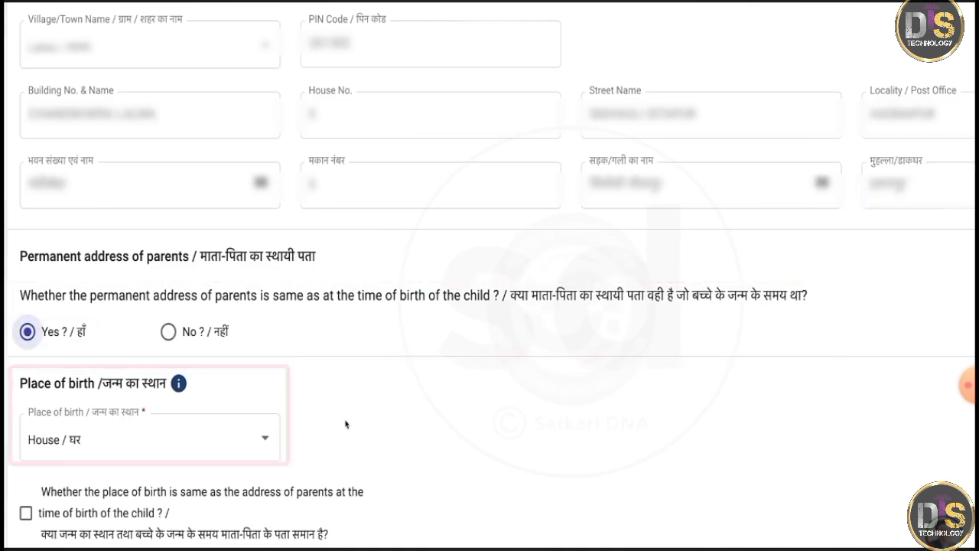
scroll(345, 424, "down", 2)
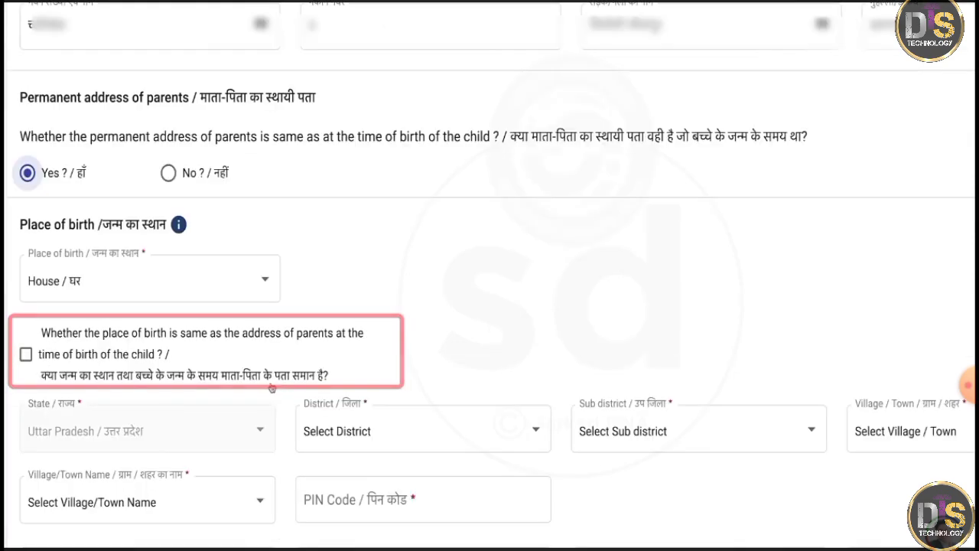
left_click(26, 360)
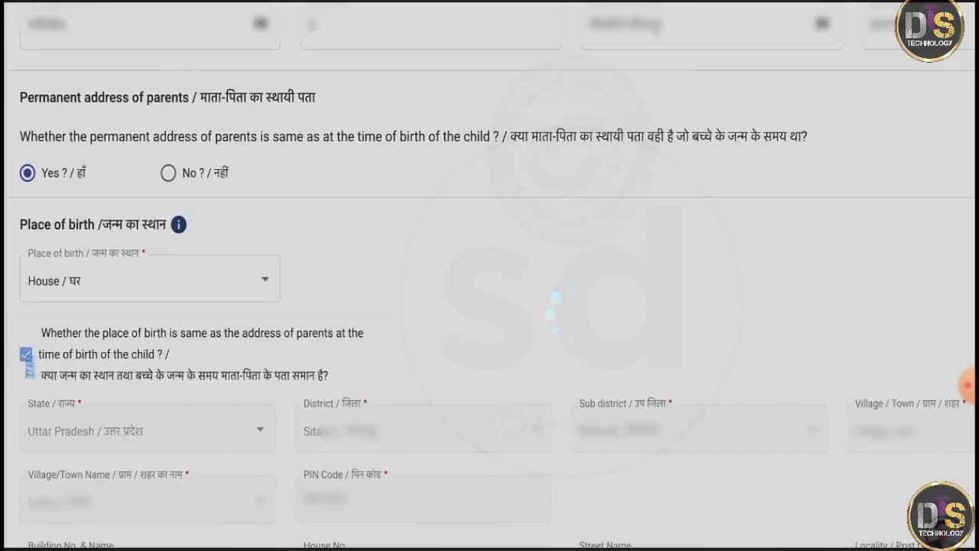
scroll(623, 520, "down", 4)
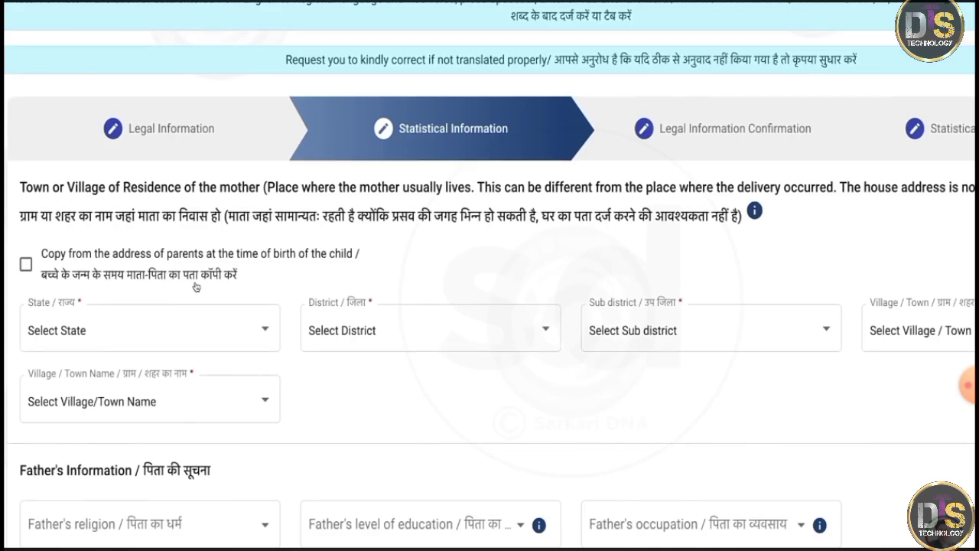
Step: Copy the parents' address as the mother's residence and set the father to Hindu, Class 5, Agriculture Labourer
scroll(278, 288, "down", 1)
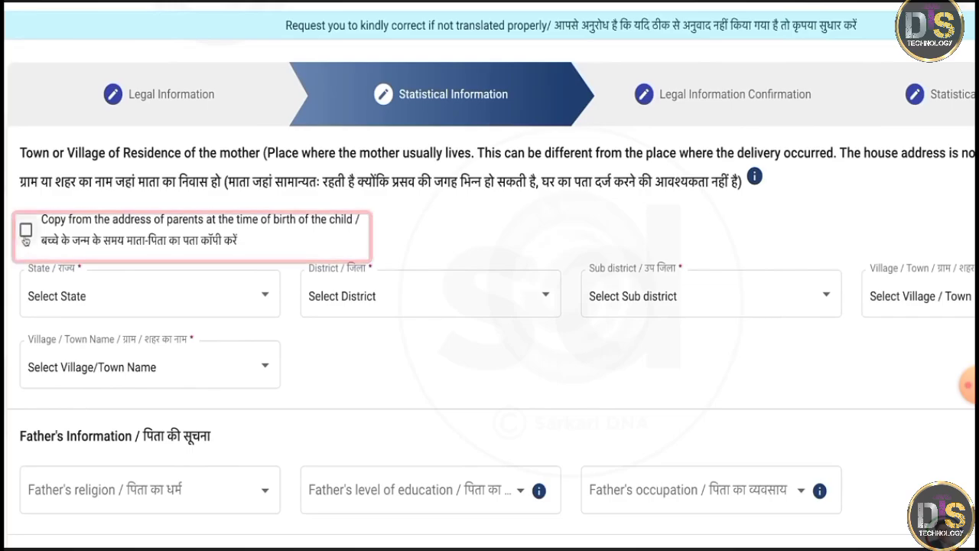
left_click(26, 231)
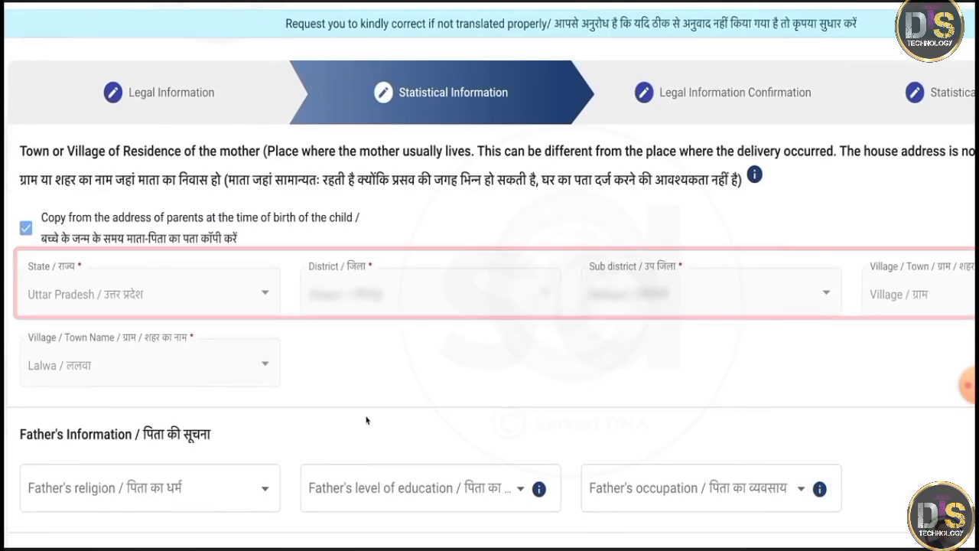
scroll(365, 420, "down", 3)
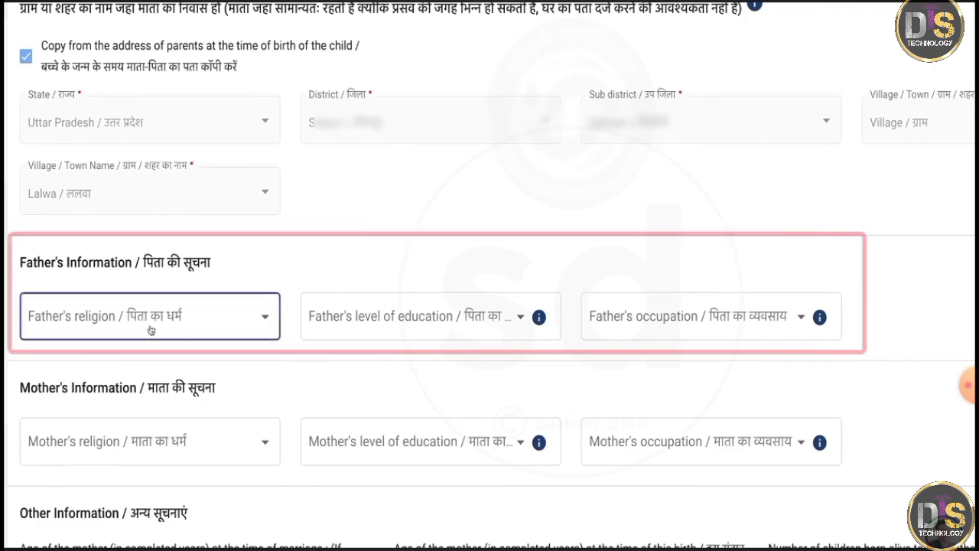
left_click(270, 321)
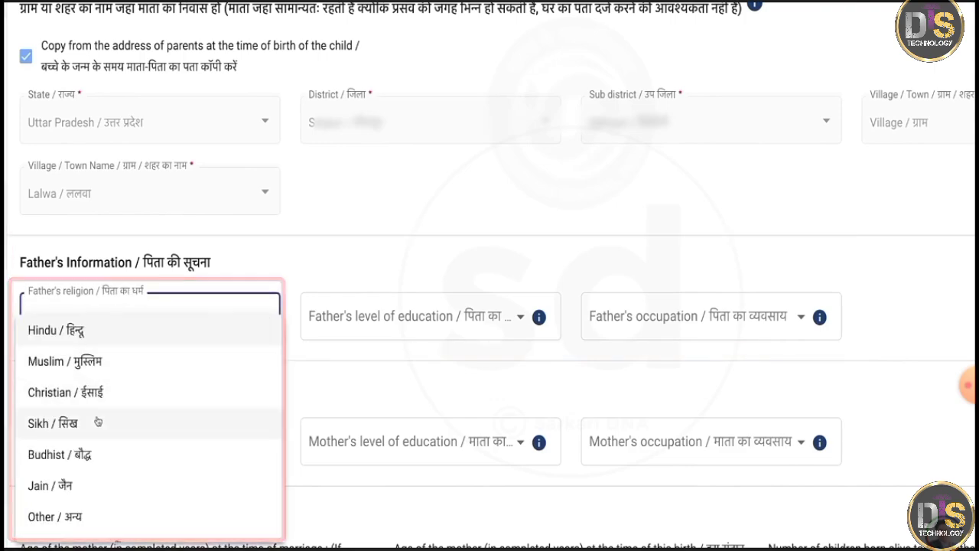
left_click(516, 319)
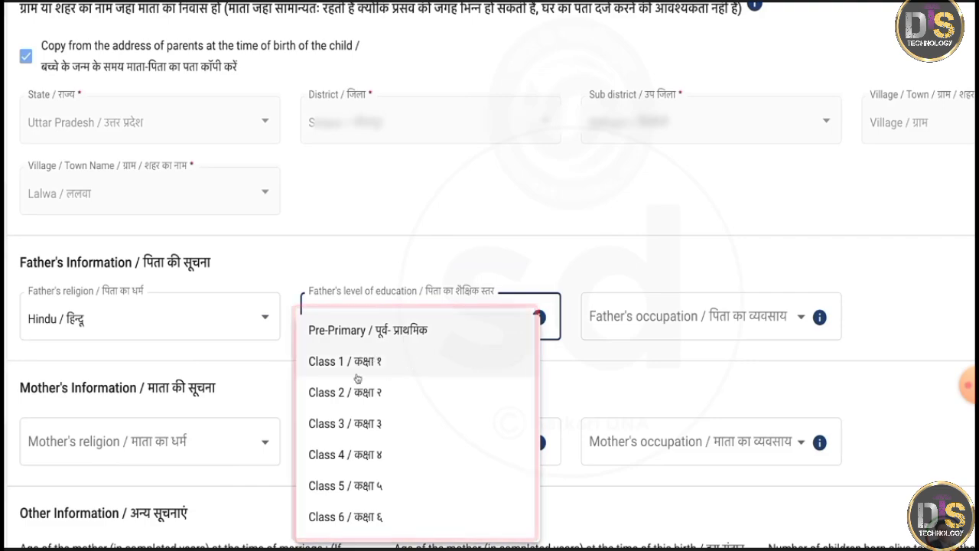
left_click(375, 494)
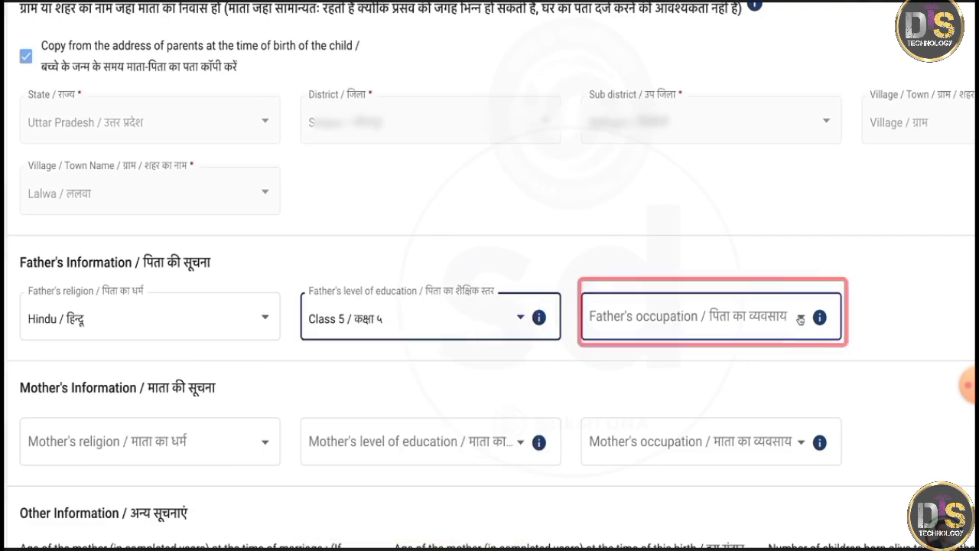
left_click(815, 319)
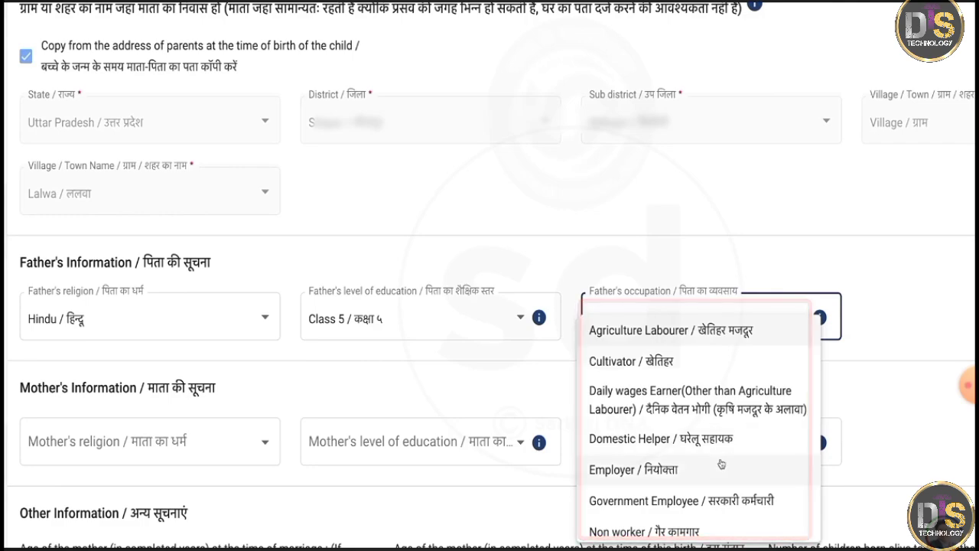
scroll(698, 474, "down", 3)
scroll(691, 459, "up", 3)
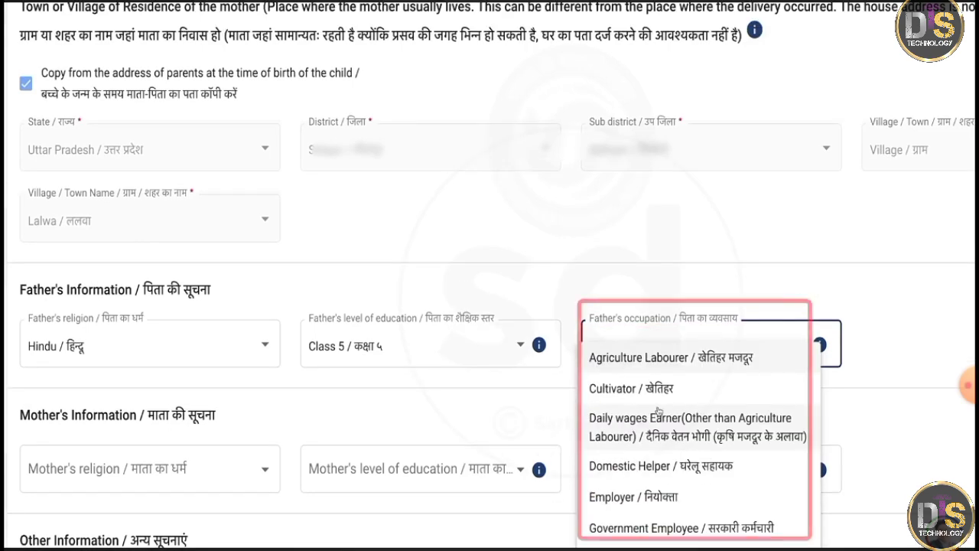
left_click(655, 350)
Step: Set the mother's religion, education and occupation to Hindu, Class 5 and Domestic Helper
scroll(459, 345, "down", 2)
left_click(269, 334)
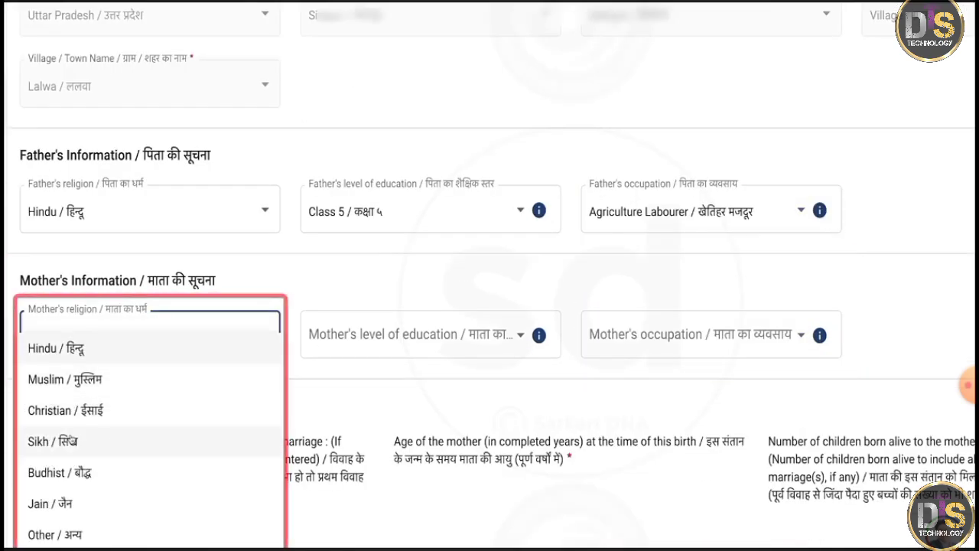
left_click(116, 350)
left_click(518, 344)
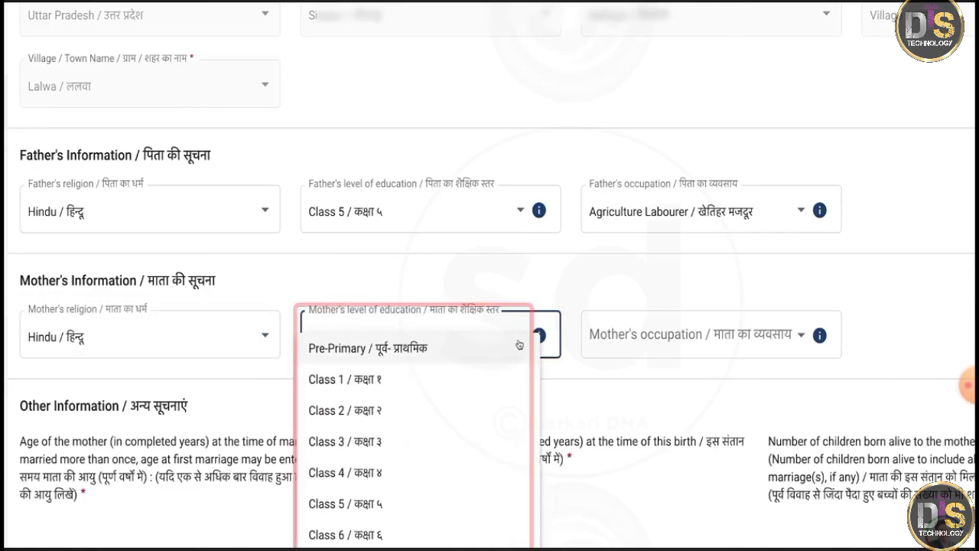
left_click(352, 501)
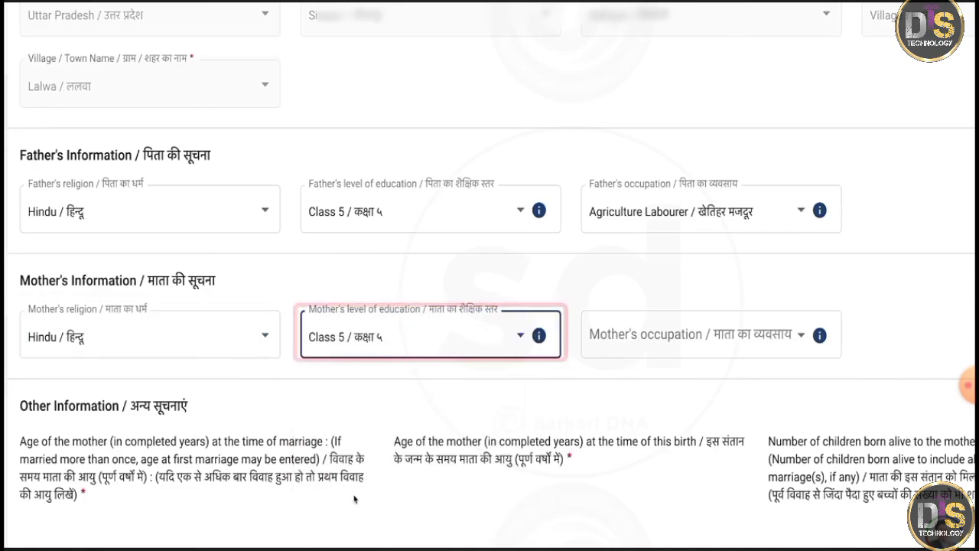
left_click(774, 340)
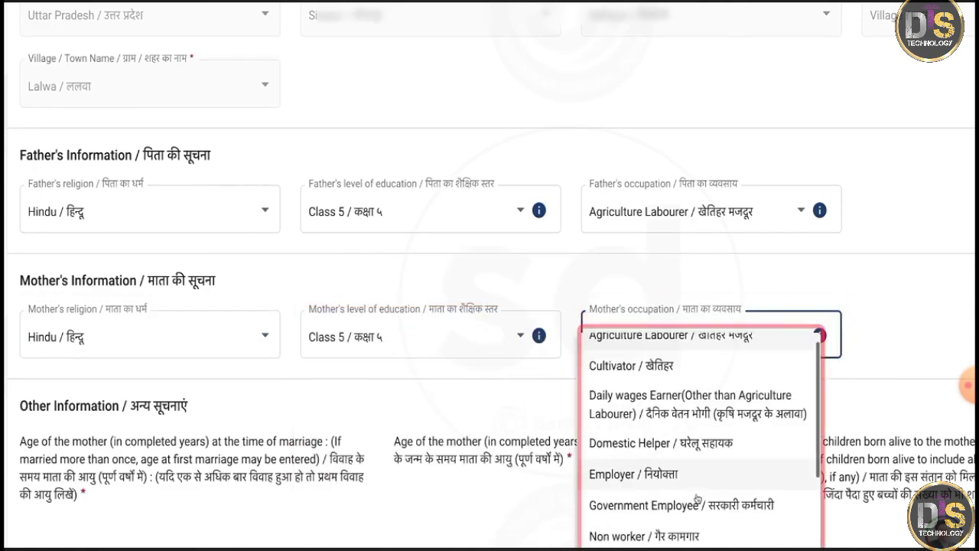
scroll(696, 459, "down", 4)
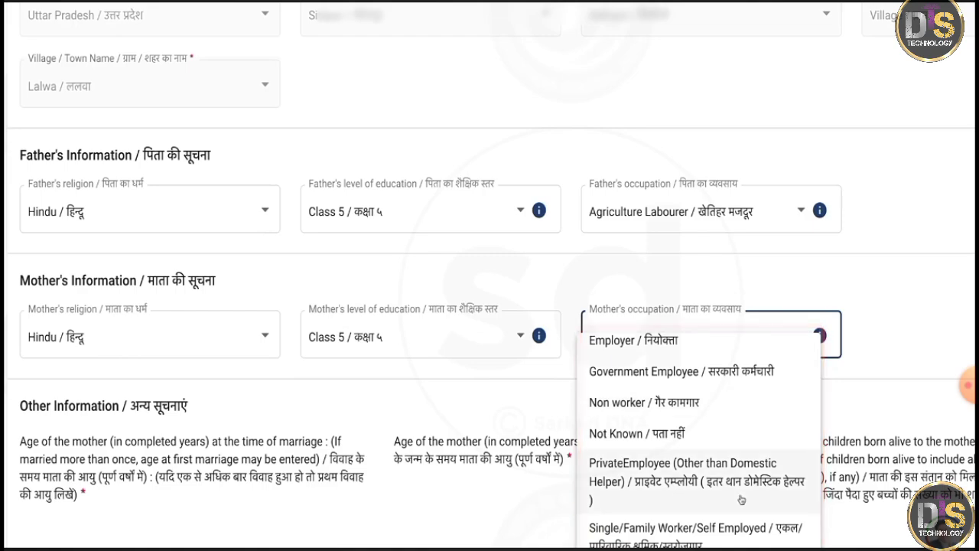
scroll(689, 459, "up", 3)
left_click(679, 425)
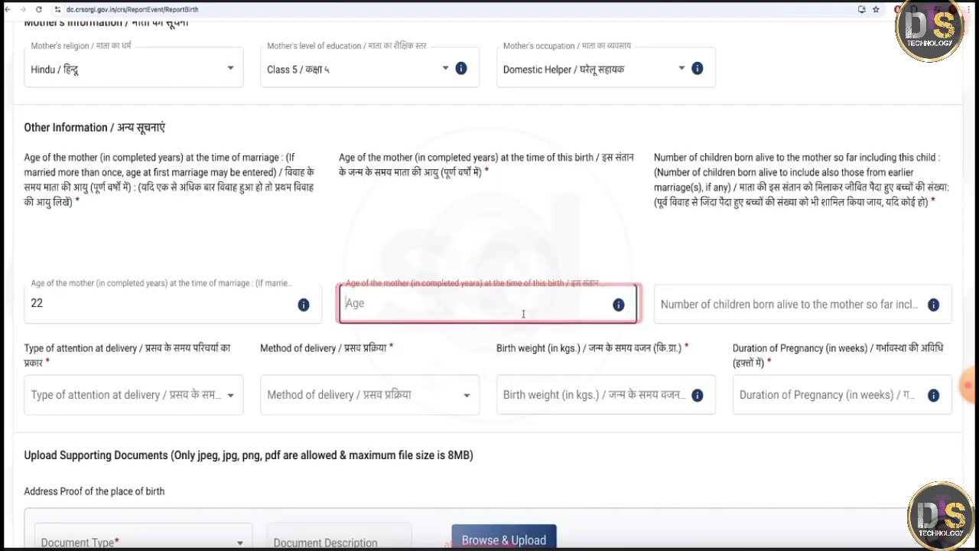
Step: Enter the mother's age as 26, delivery by a trained attendant, and Normal delivery method
type("26")
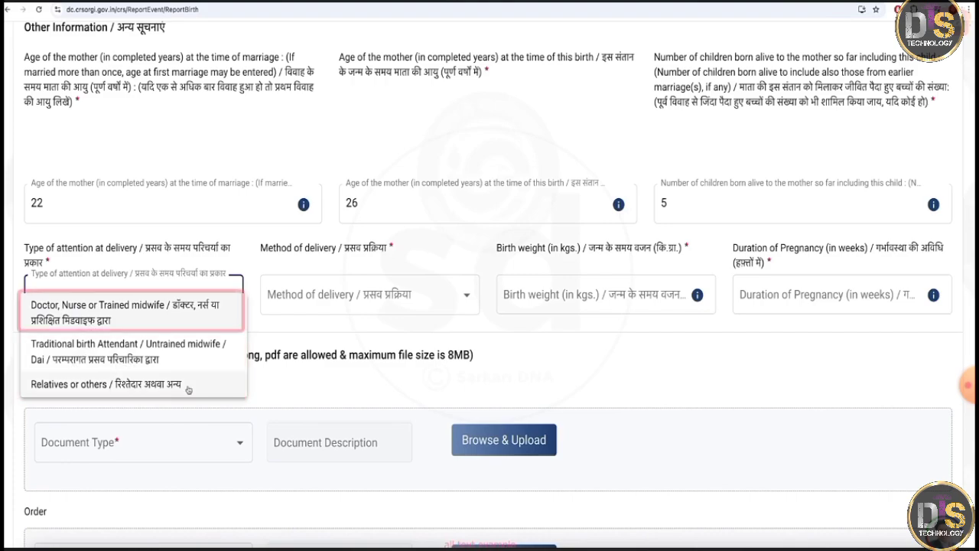
left_click(182, 316)
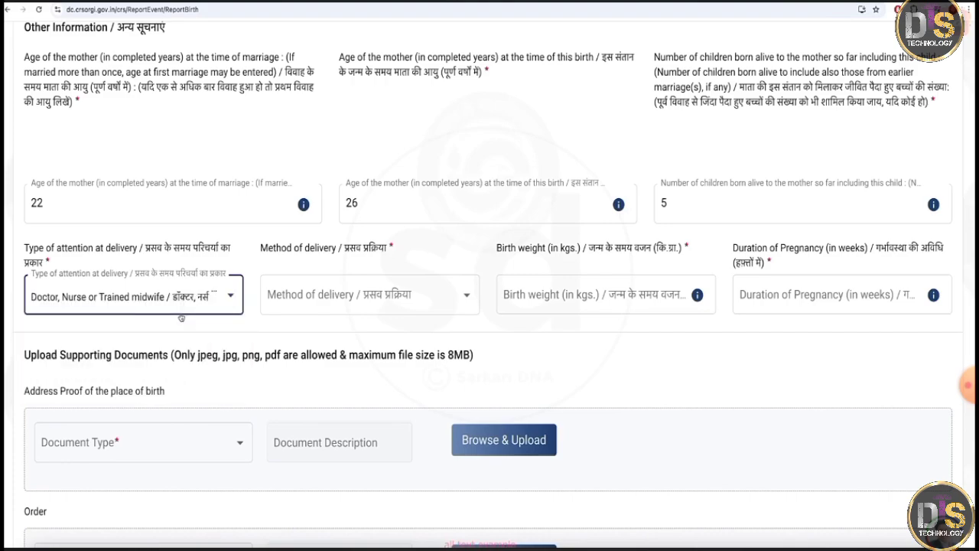
left_click(429, 298)
left_click(331, 306)
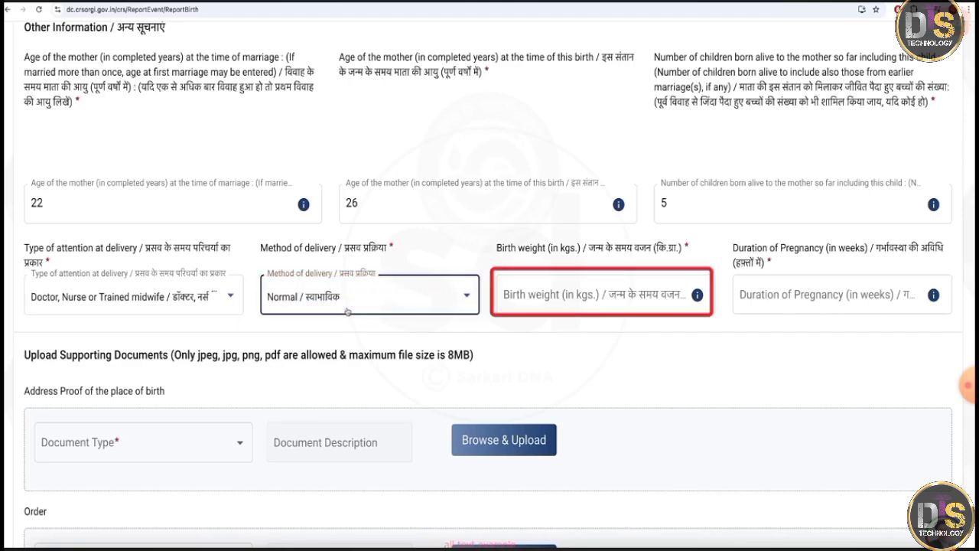
Step: Enter a birth weight of 3 kg and a pregnancy duration of 34 weeks
left_click(655, 296)
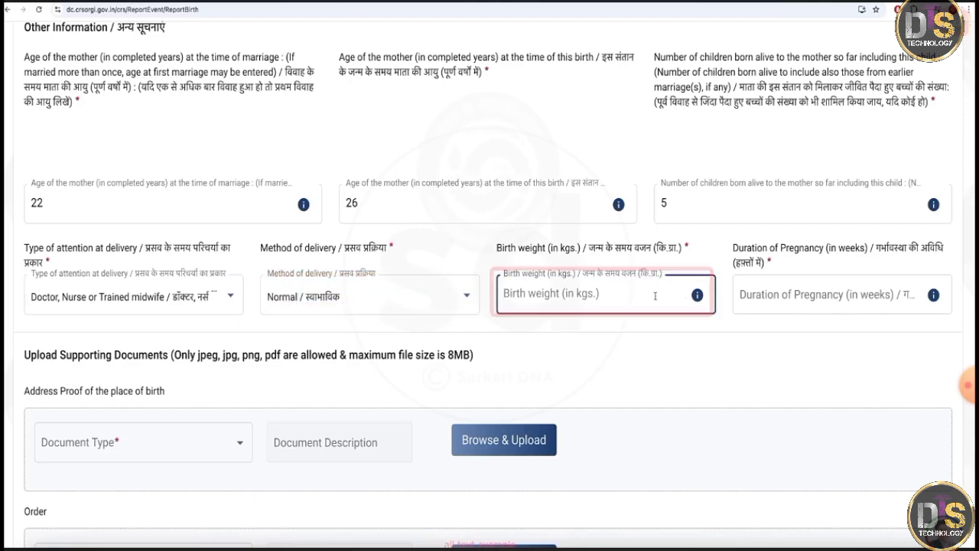
type("3")
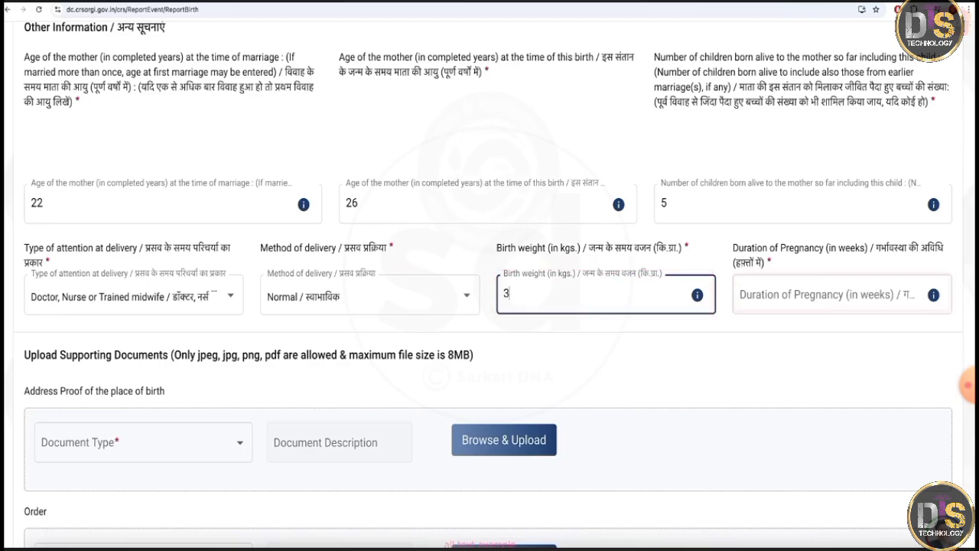
left_click(768, 289)
type("34")
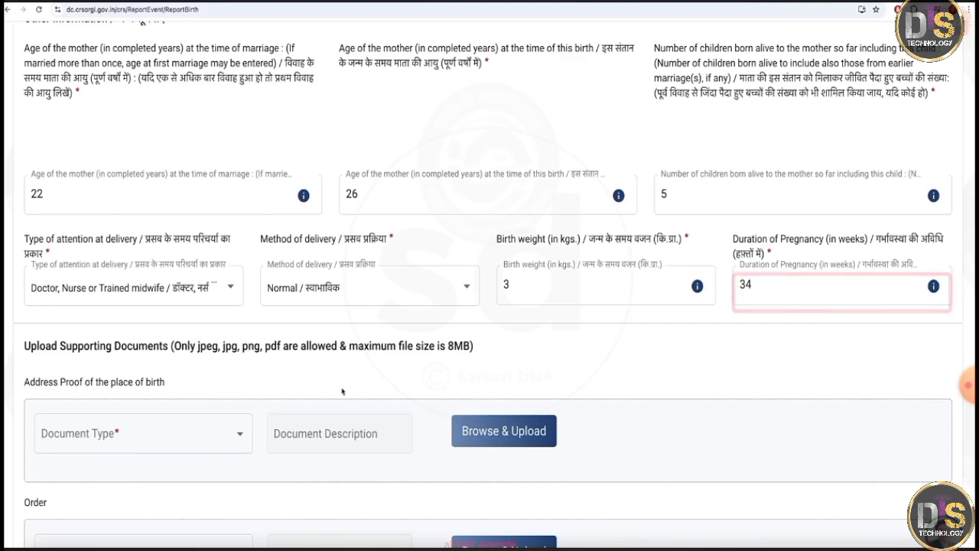
scroll(342, 391, "down", 3)
scroll(342, 391, "up", 1)
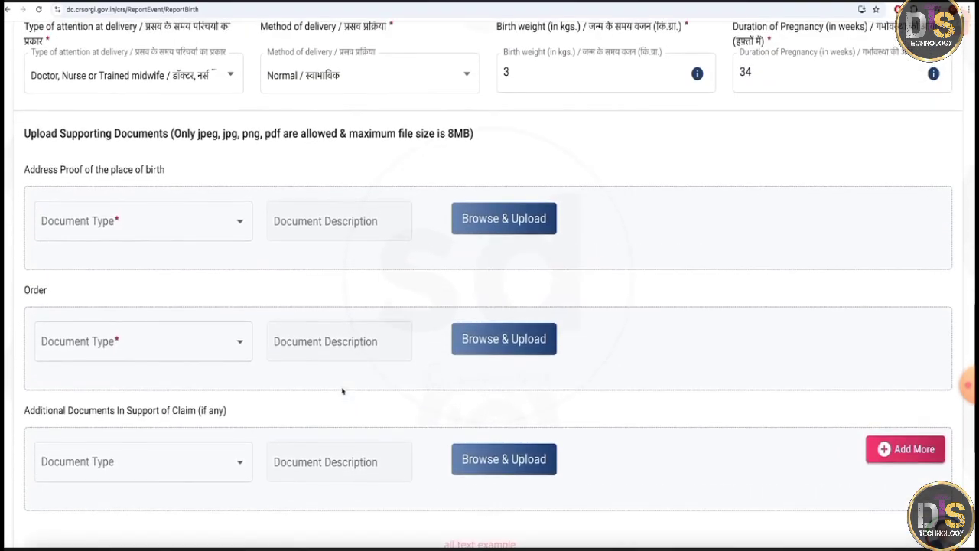
Step: Choose Aadhaar as the address proof document type and upload its file
left_click(253, 228)
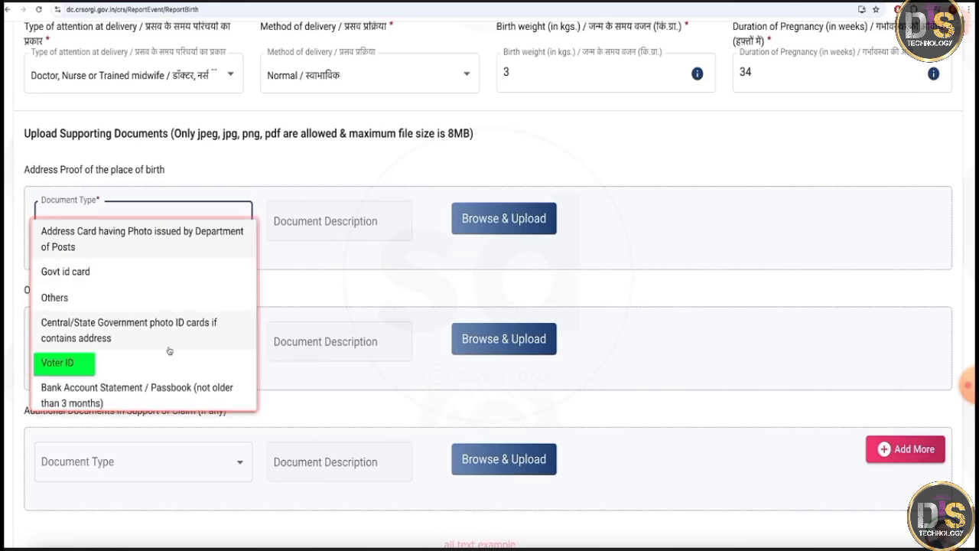
scroll(136, 392, "down", 4)
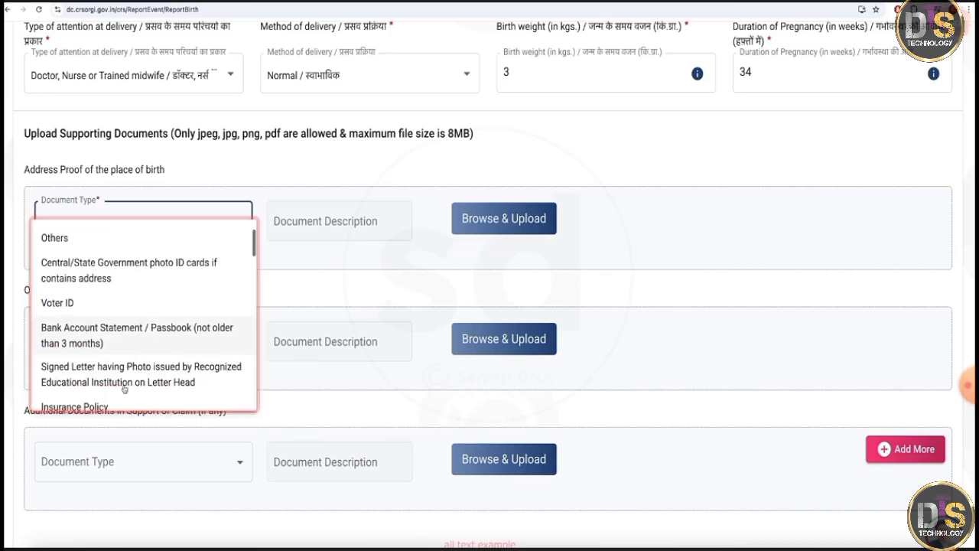
scroll(155, 374, "down", 5)
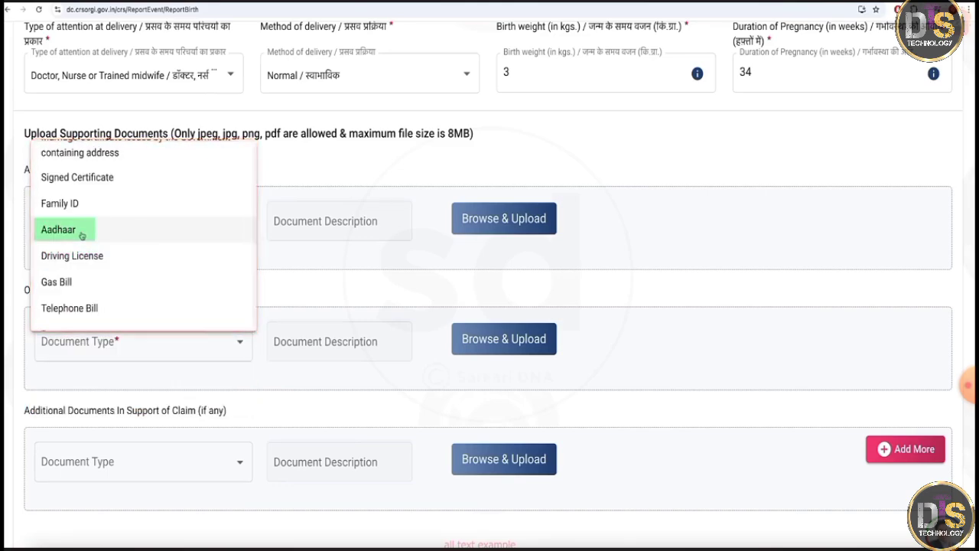
left_click(82, 230)
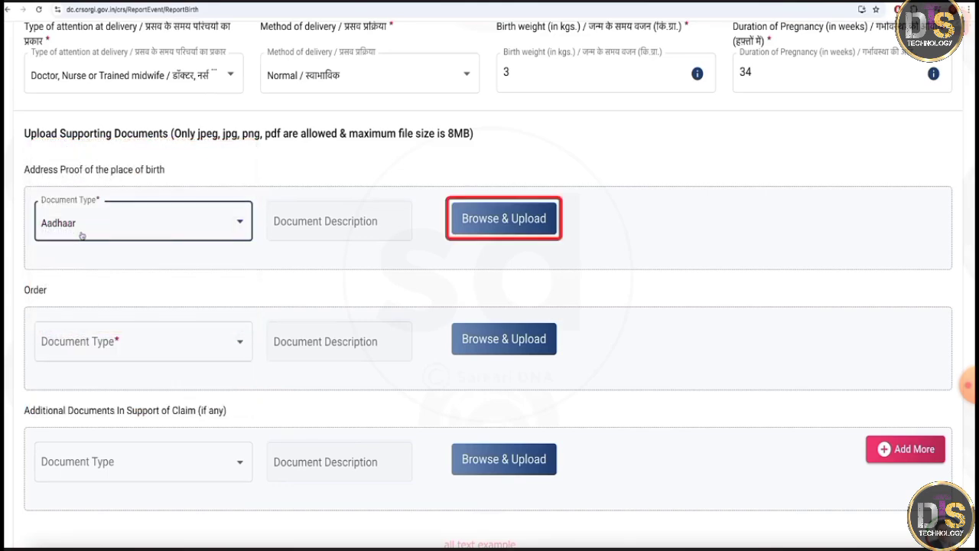
left_click(503, 219)
left_click(637, 360)
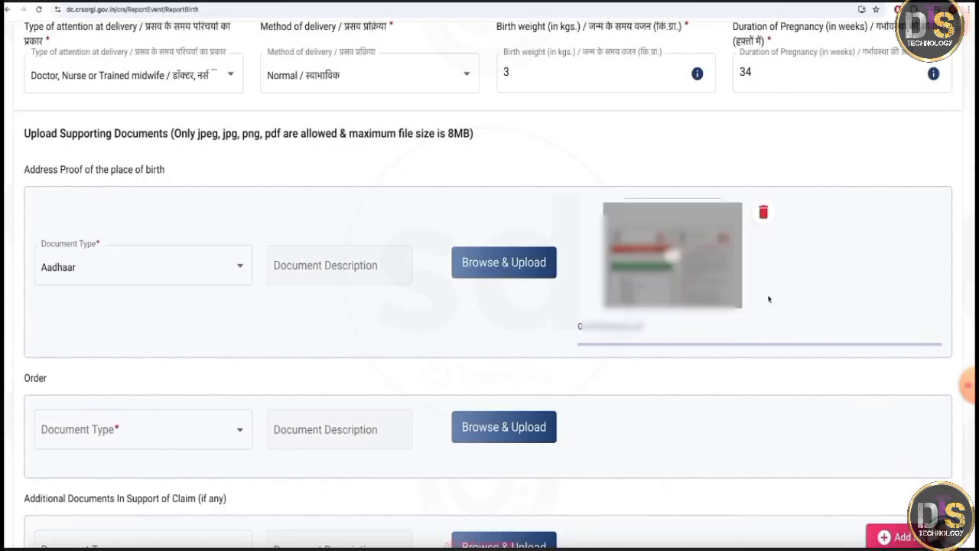
scroll(769, 300, "down", 1)
scroll(511, 258, "up", 1)
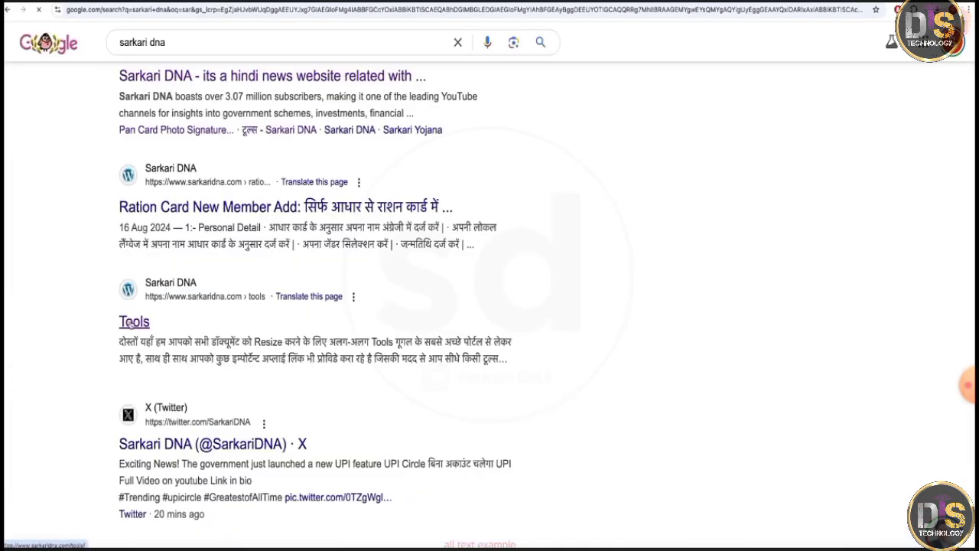
scroll(309, 370, "down", 2)
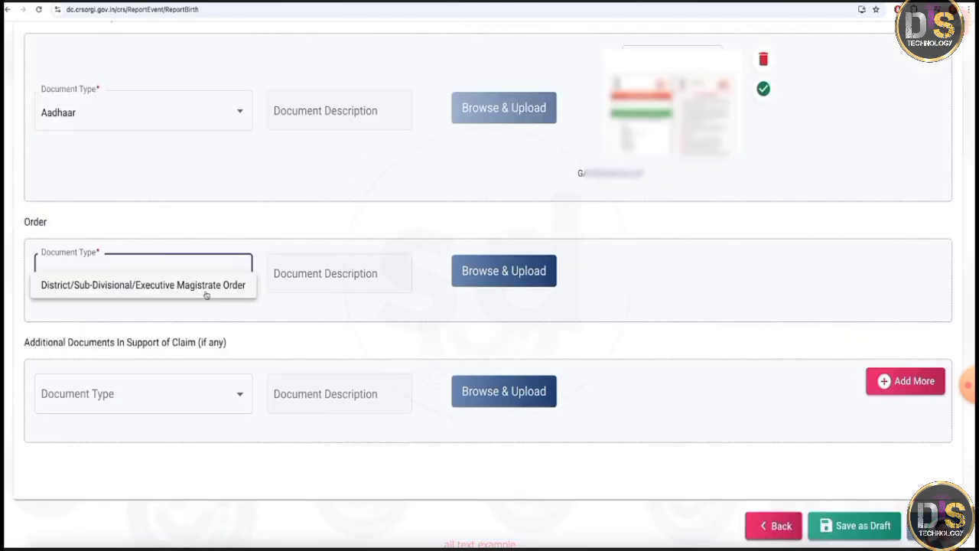
Step: Set the Order document to District/Sub-Divisional/Executive Magistrate Order and upload its file
left_click(205, 285)
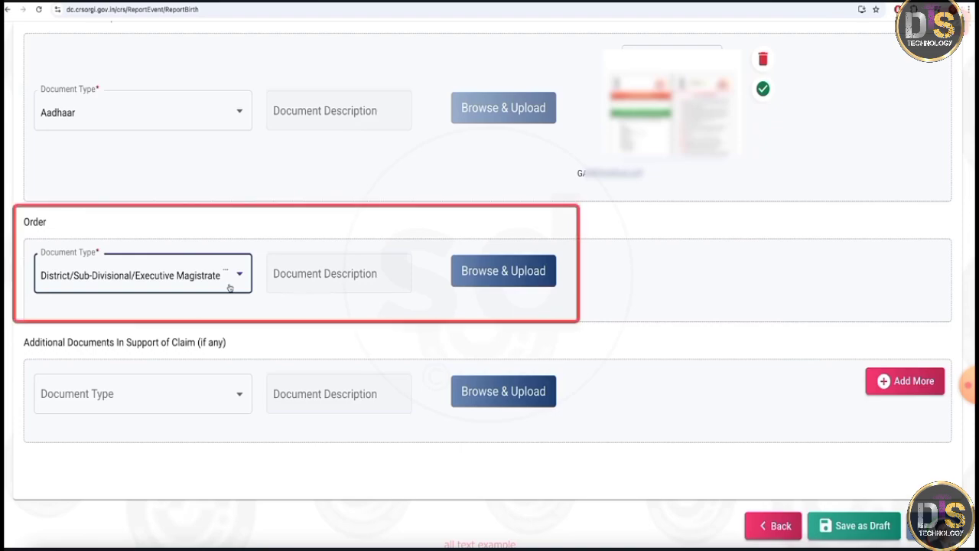
left_click(535, 283)
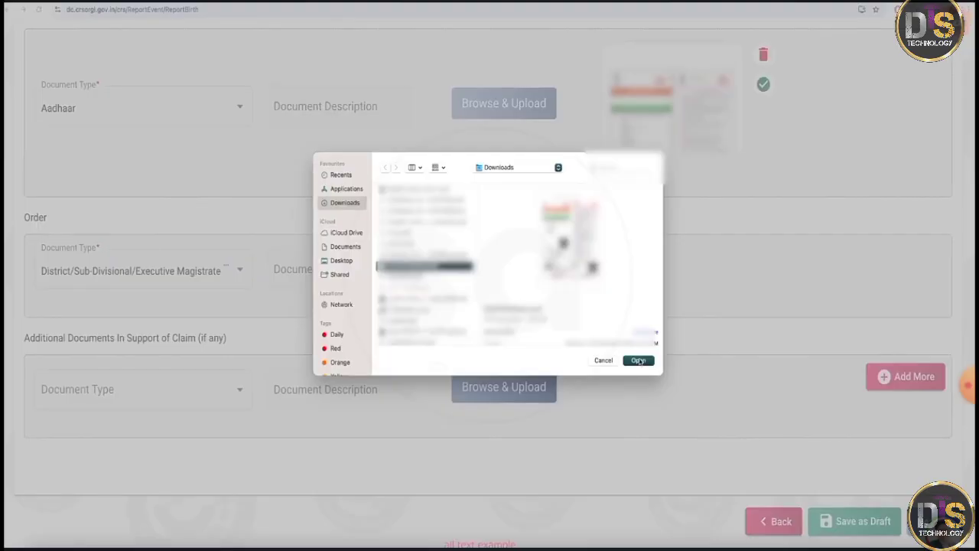
left_click(638, 359)
scroll(586, 367, "down", 2)
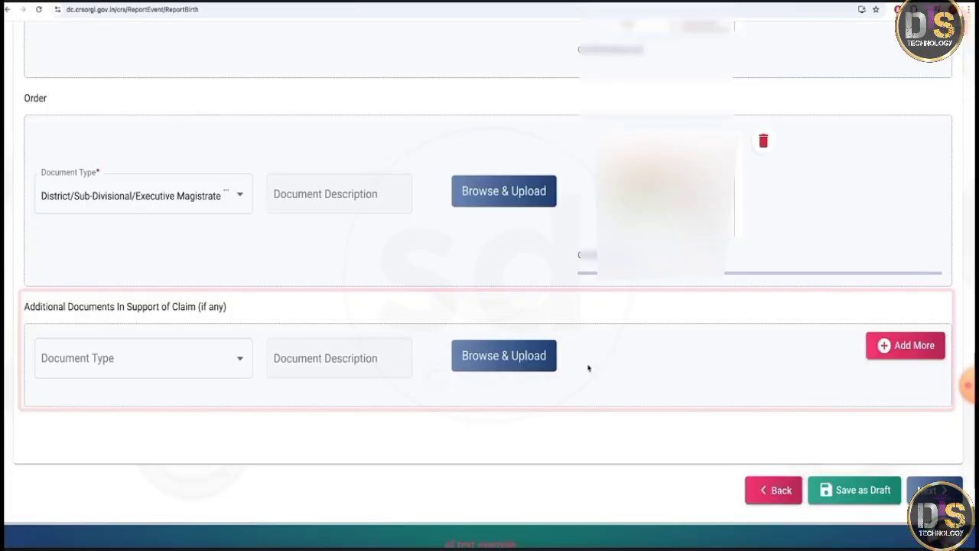
left_click(226, 359)
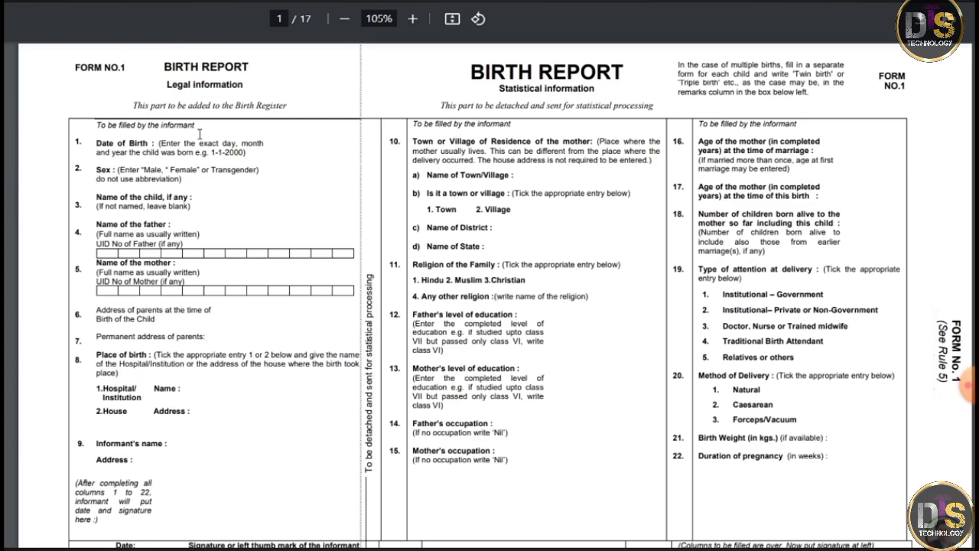
left_click_drag(501, 73, 641, 81)
left_click(426, 88)
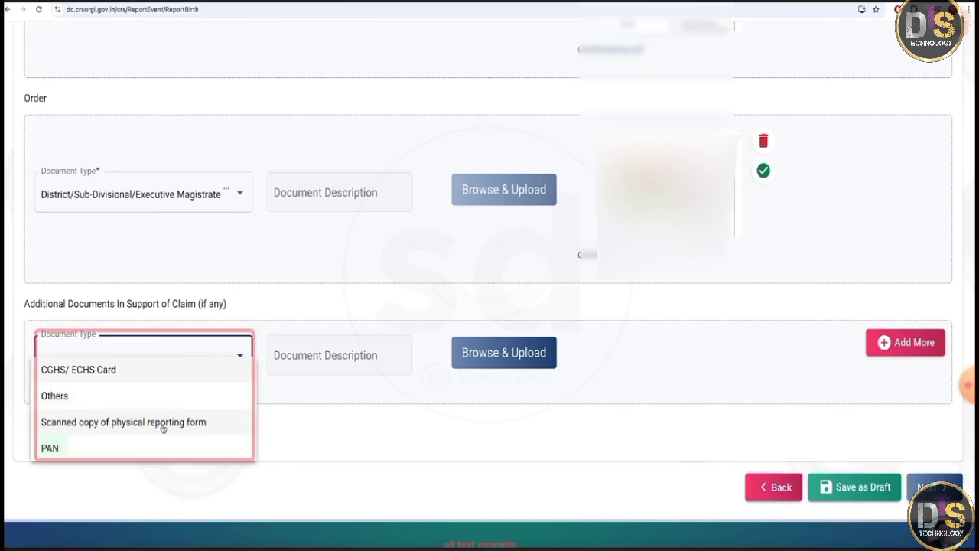
Step: Upload a PAN file as the additional supporting document
left_click(92, 448)
left_click(513, 360)
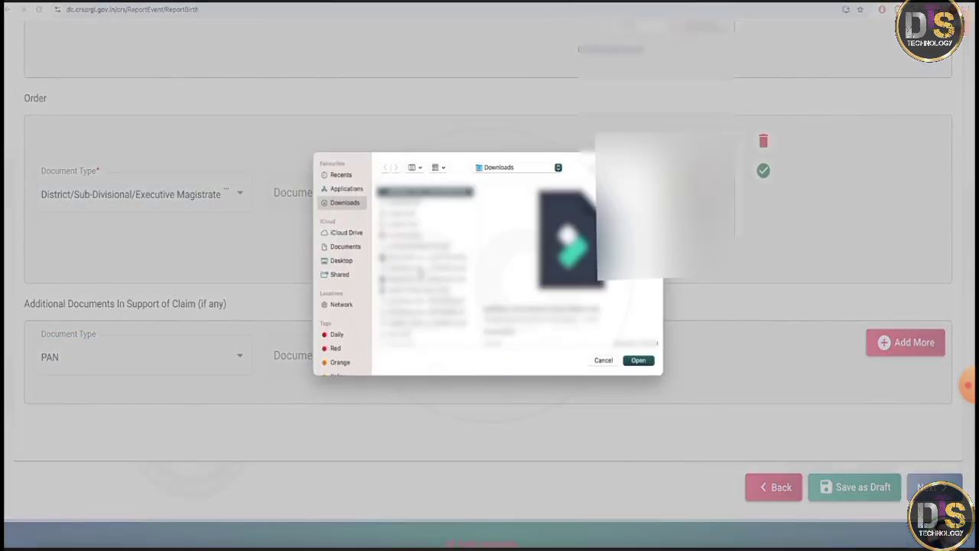
left_click(638, 360)
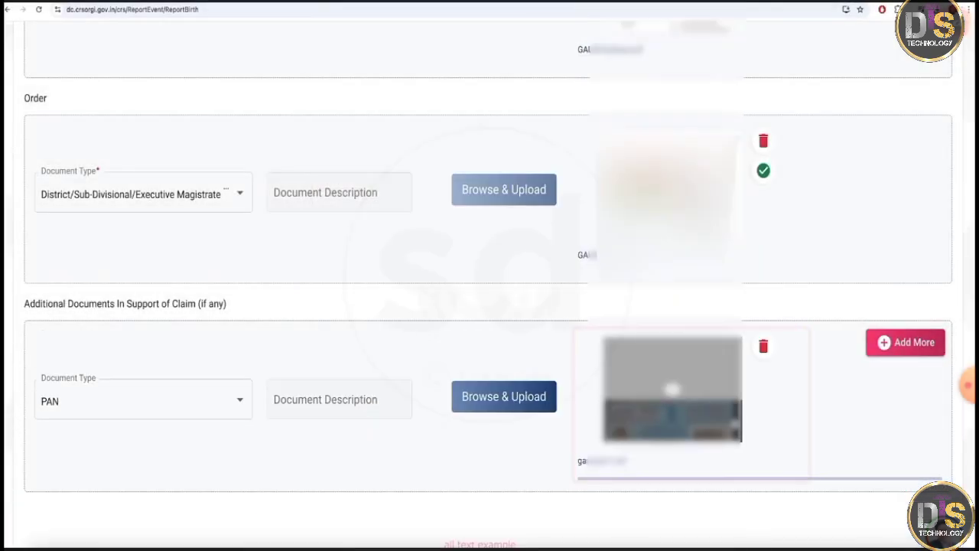
Step: Save the registration as a draft and continue to Legal Information Confirmation
scroll(904, 435, "down", 2)
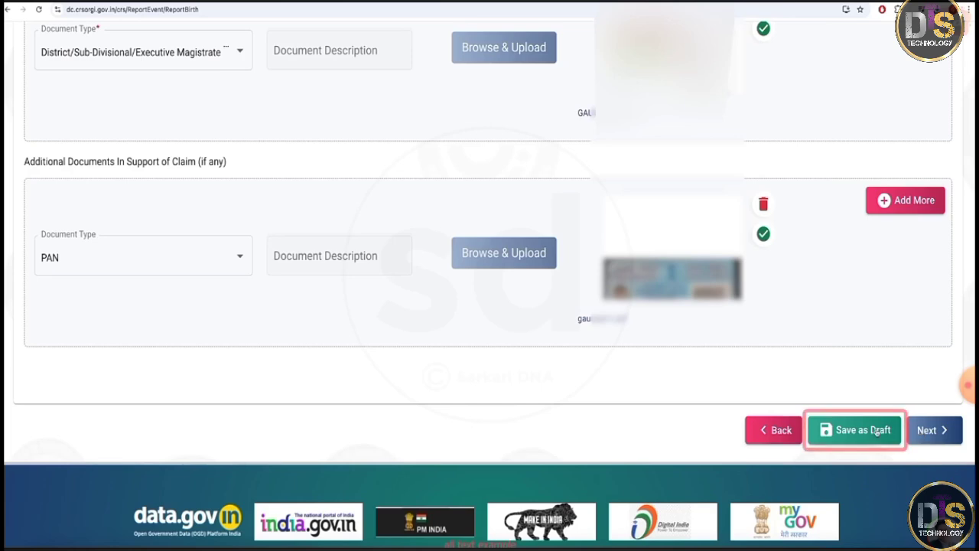
left_click(877, 431)
left_click(931, 430)
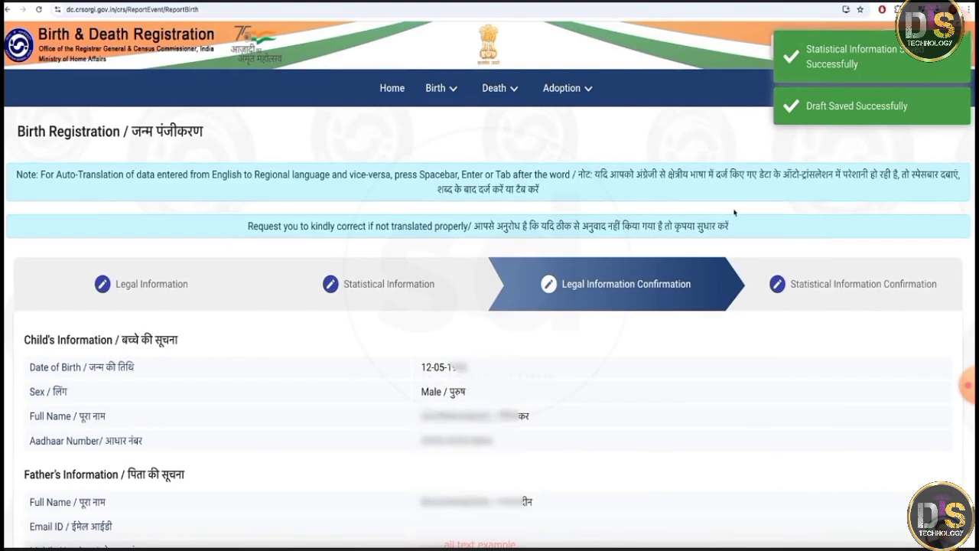
Step: Review the Legal Information Confirmation page and continue to Statistical Information Confirmation
scroll(602, 374, "down", 2)
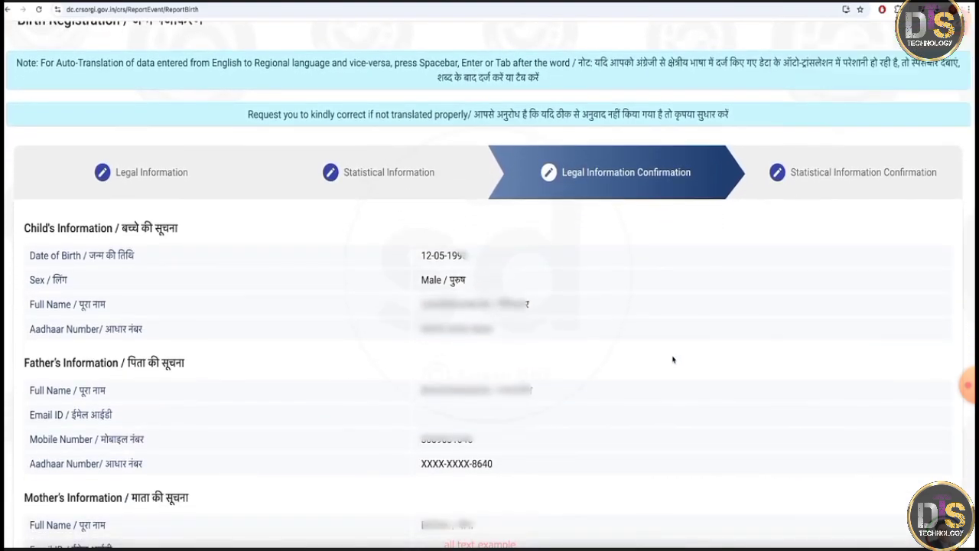
scroll(673, 360, "down", 10)
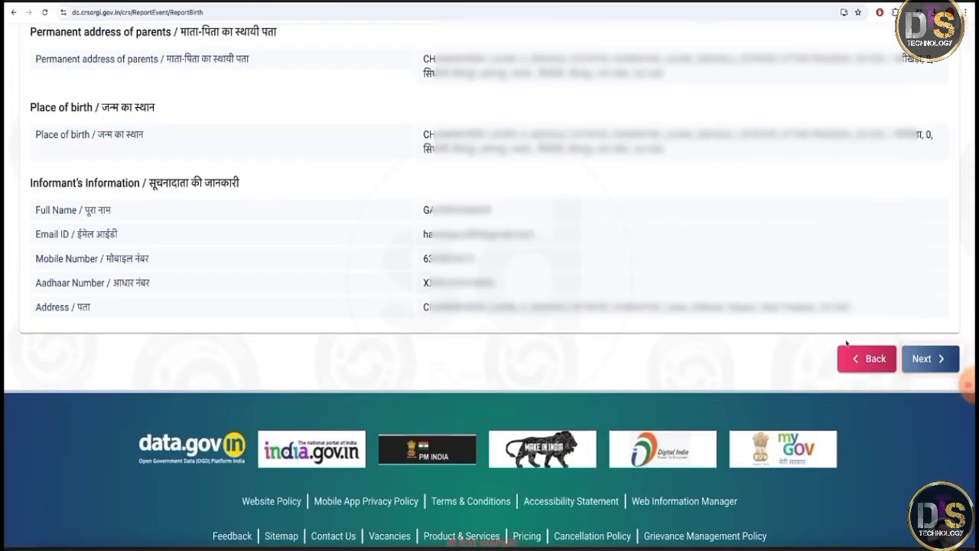
left_click(929, 358)
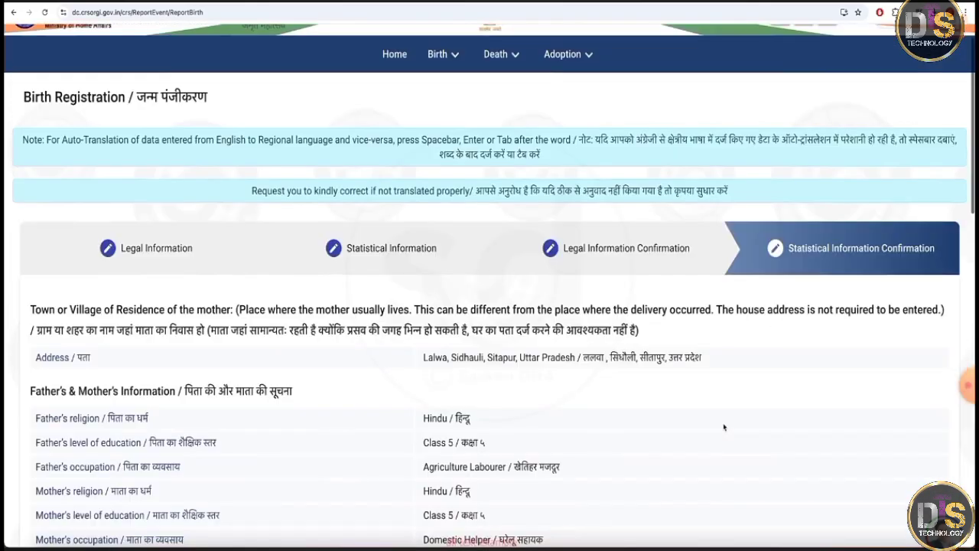
scroll(897, 413, "down", 15)
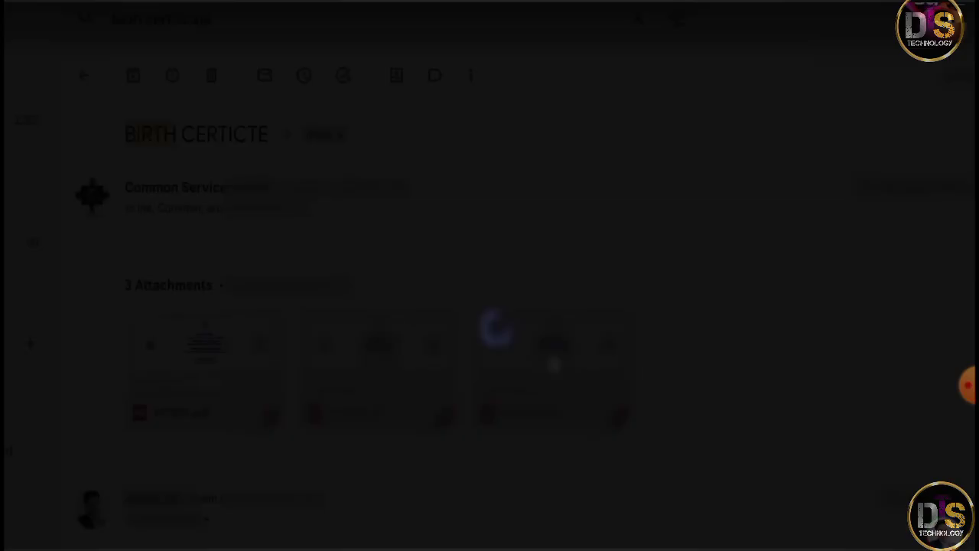
Step: Scroll down the opened birth certificate preview to read its text
scroll(490, 306, "down", 5)
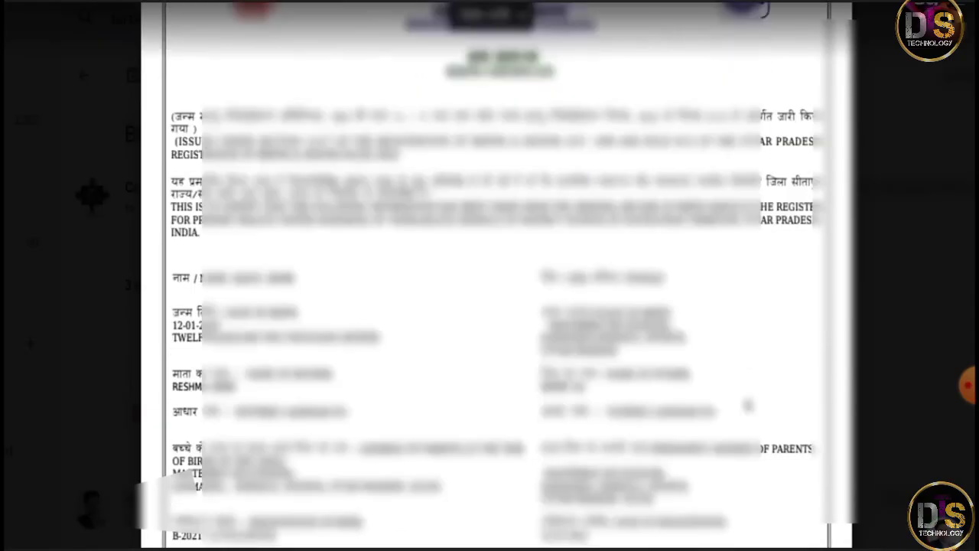